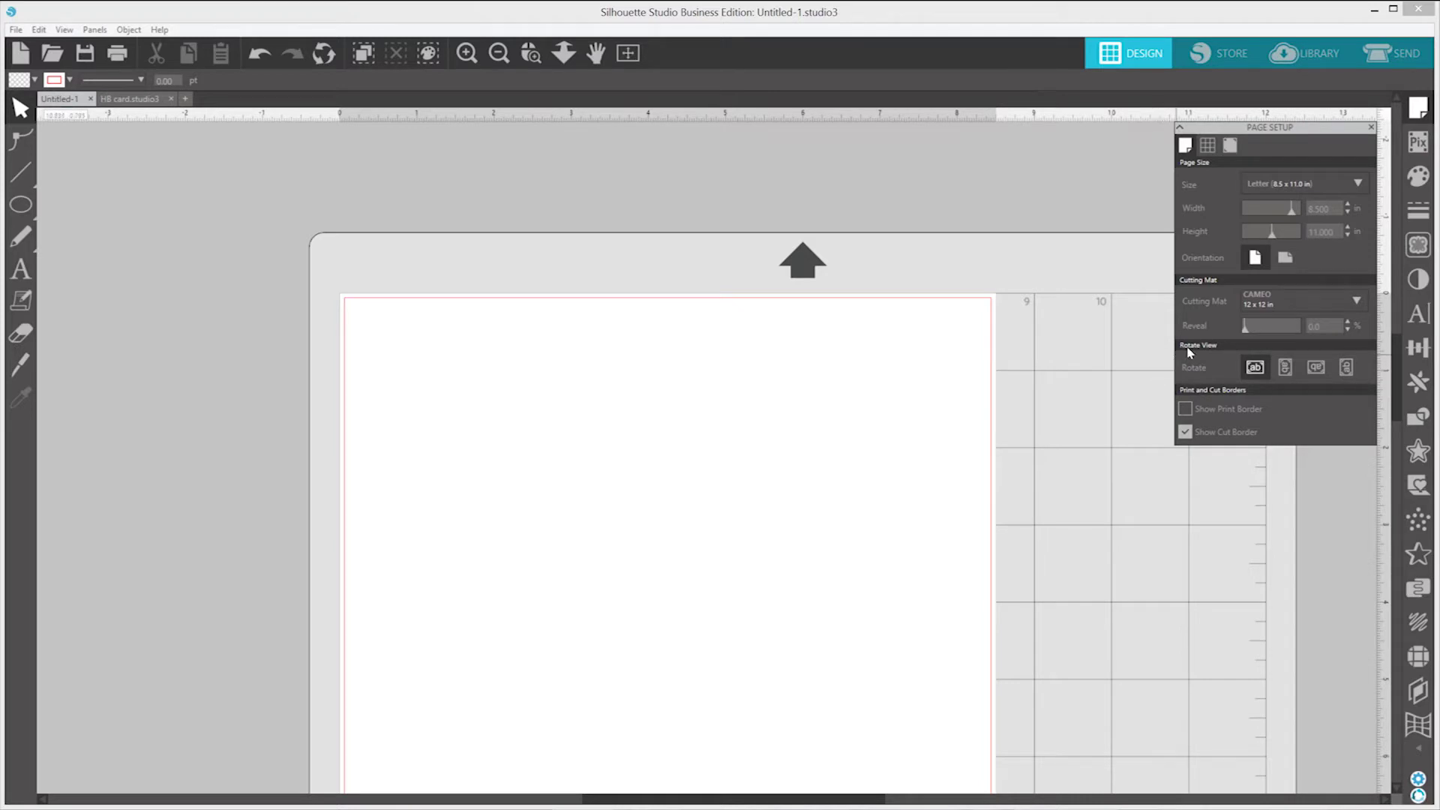
Set the page's cutting mat to None.
click(1245, 315)
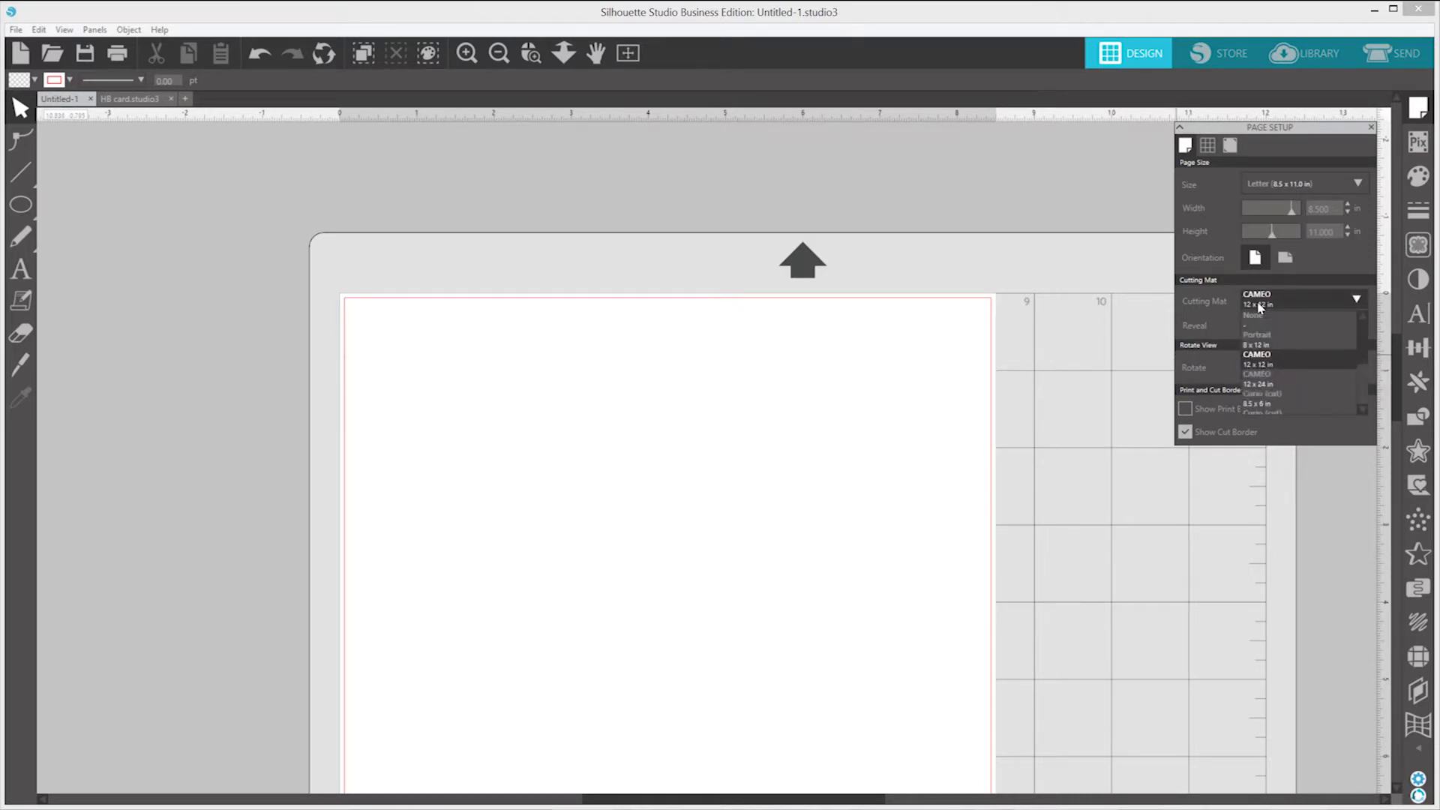
click(1272, 319)
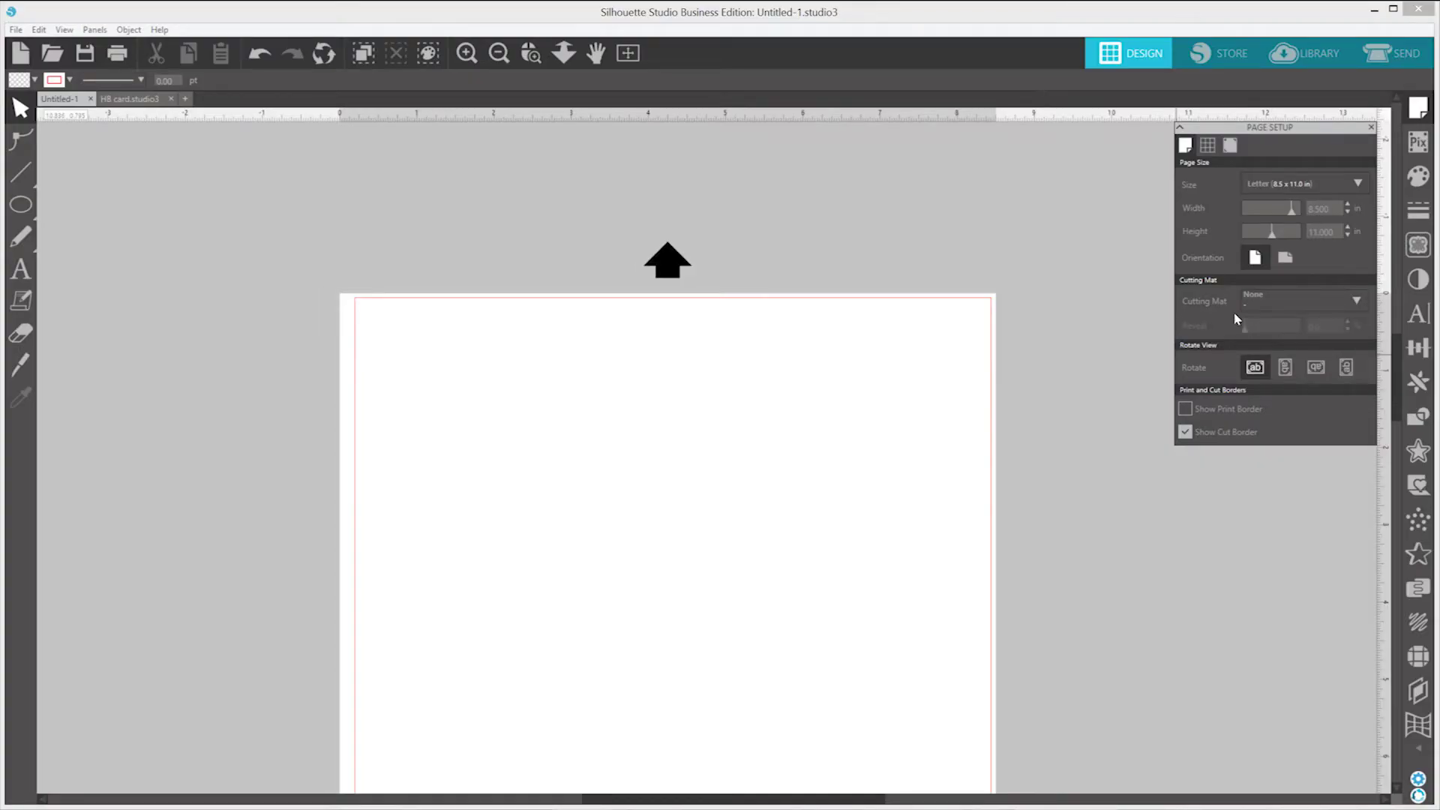
Add the text "Happy birthday!" near the upper edge of the page.
click(22, 266)
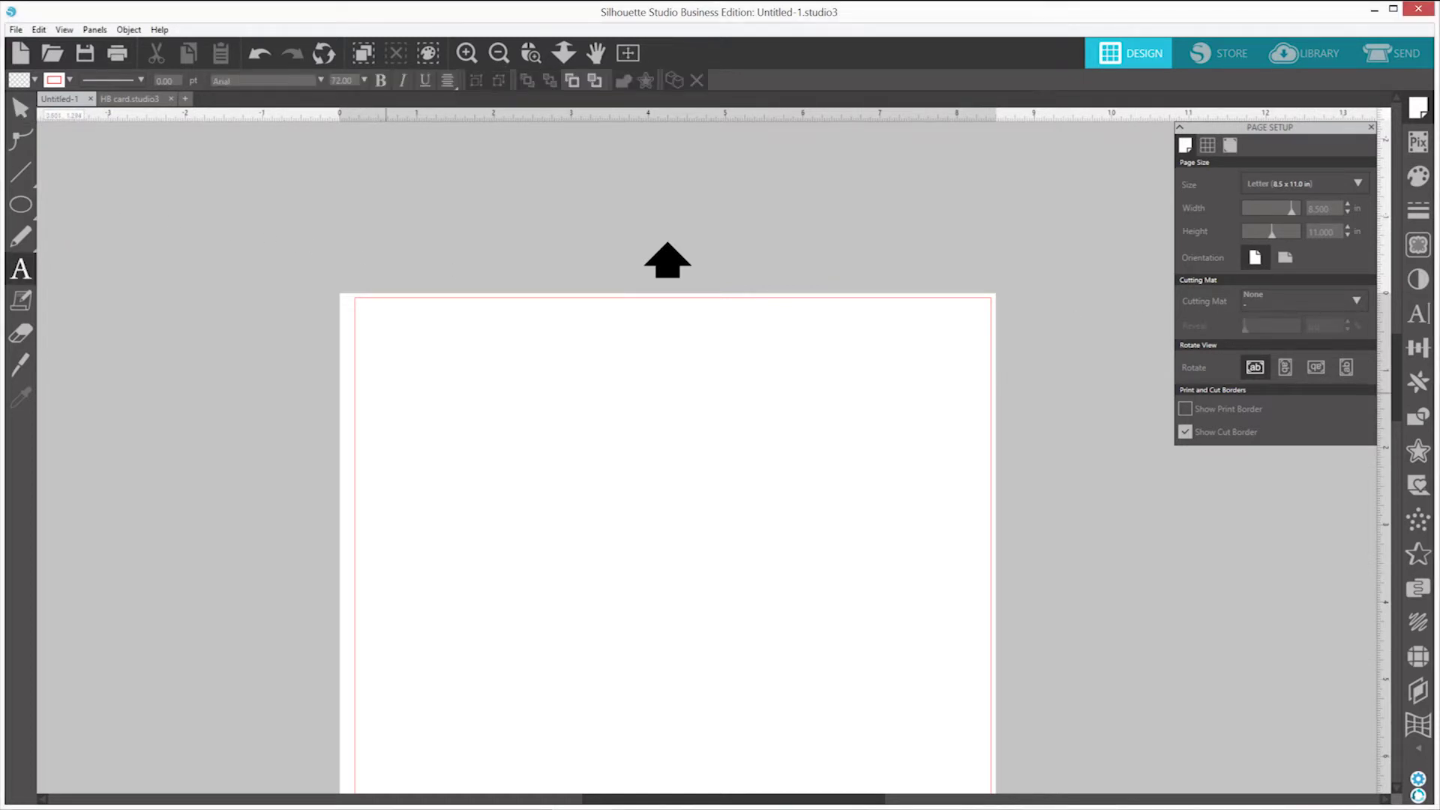
click(386, 393)
text(Happy)
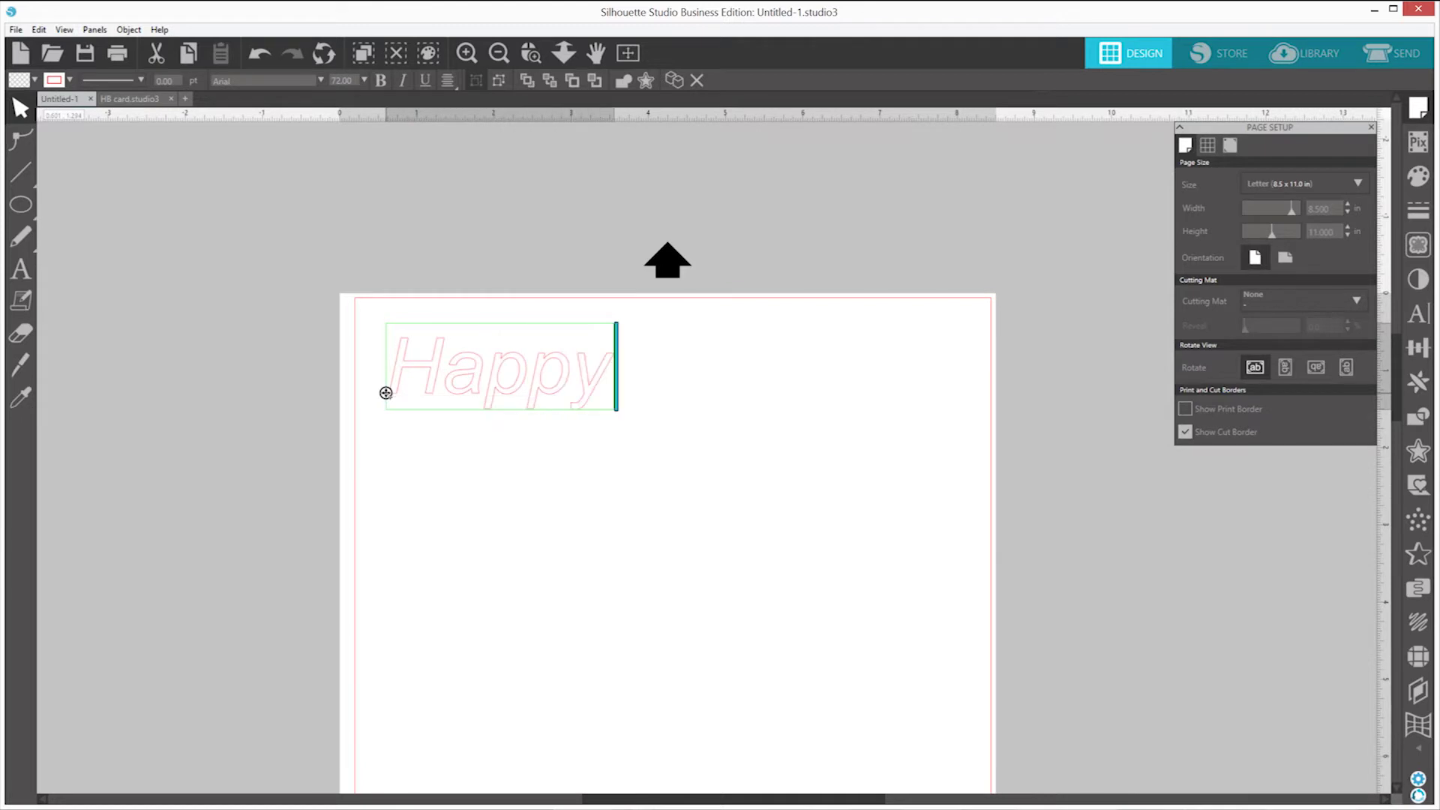
text( birthday!)
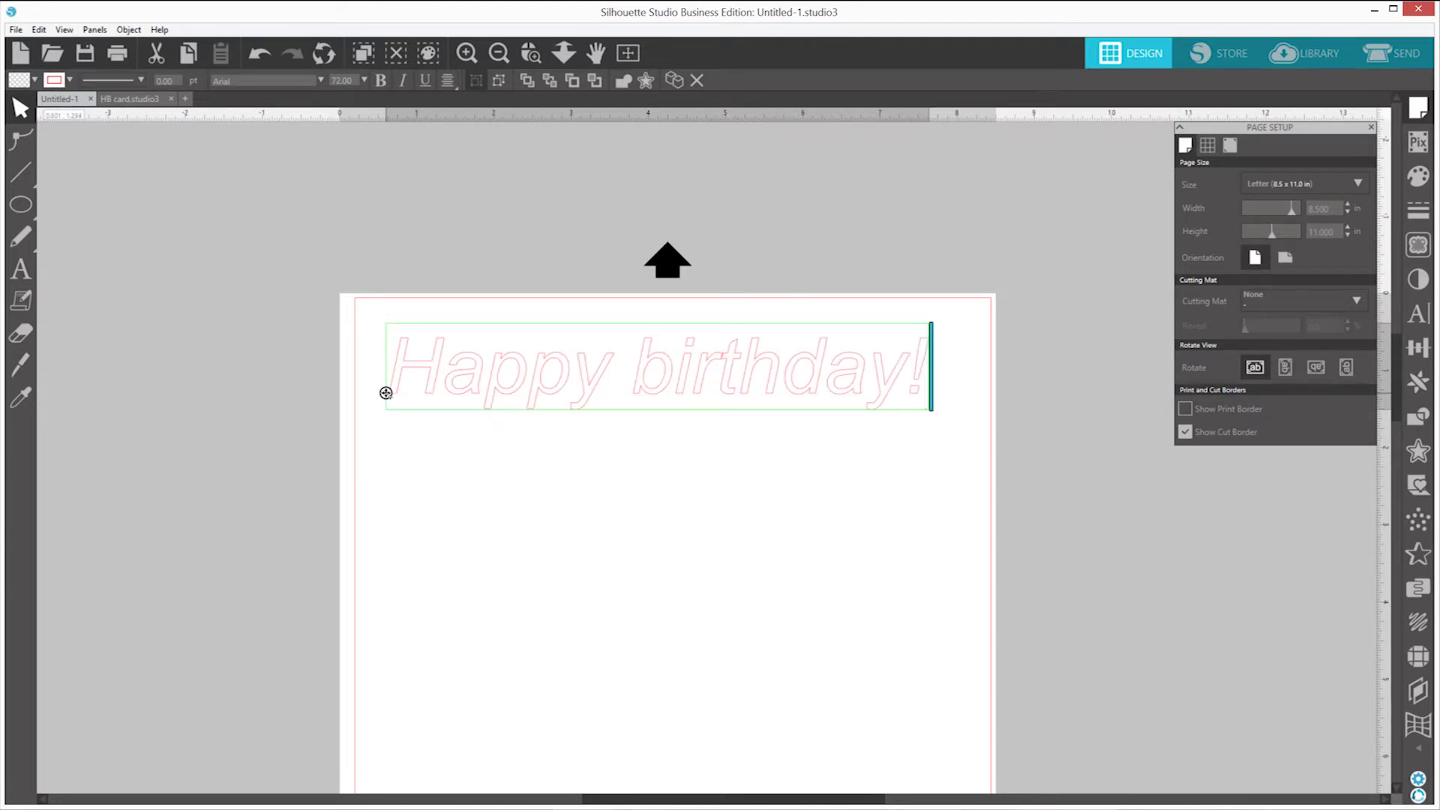
Change the whole "Happy birthday!" text to the Indie font and fill it with grey.
key(ctrl+a)
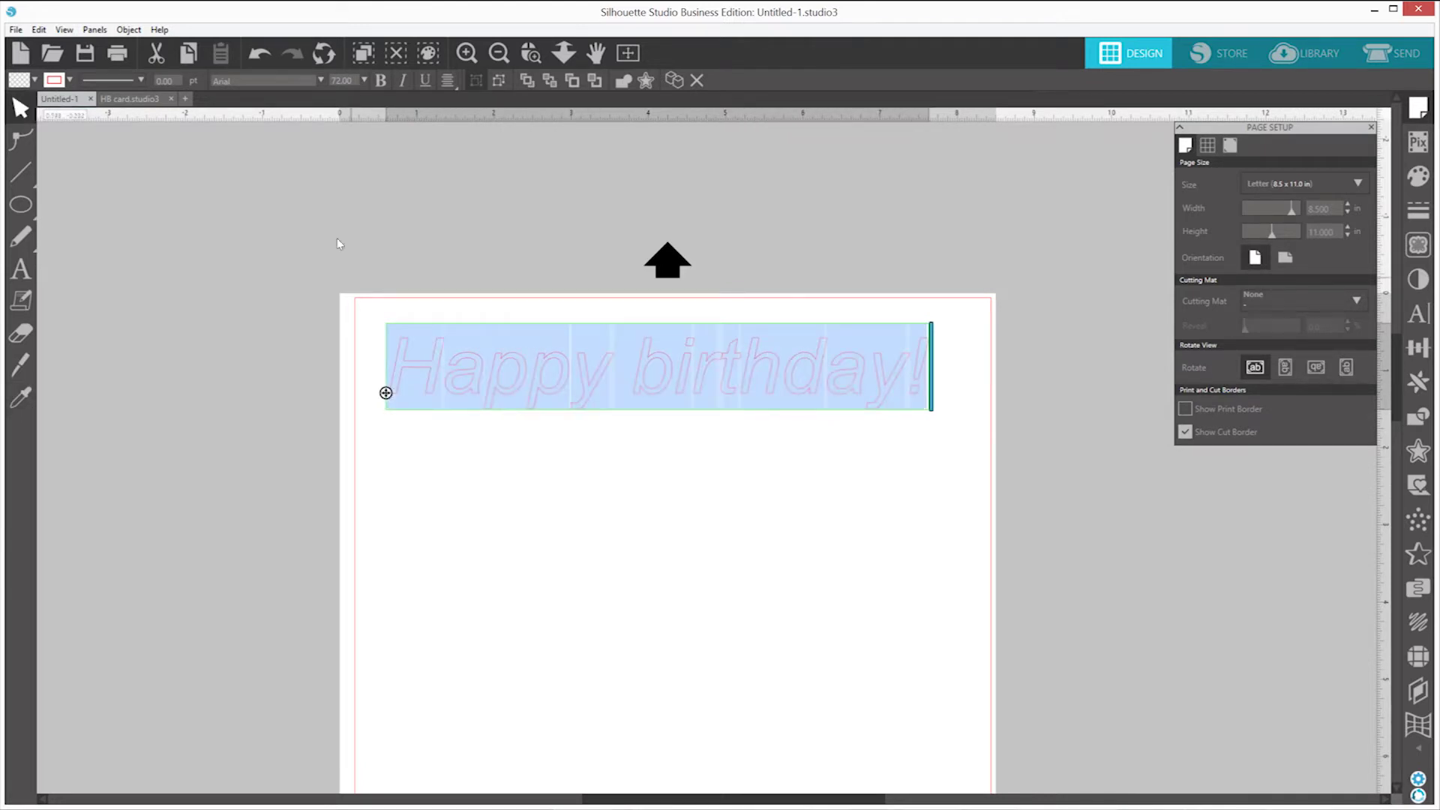
click(320, 80)
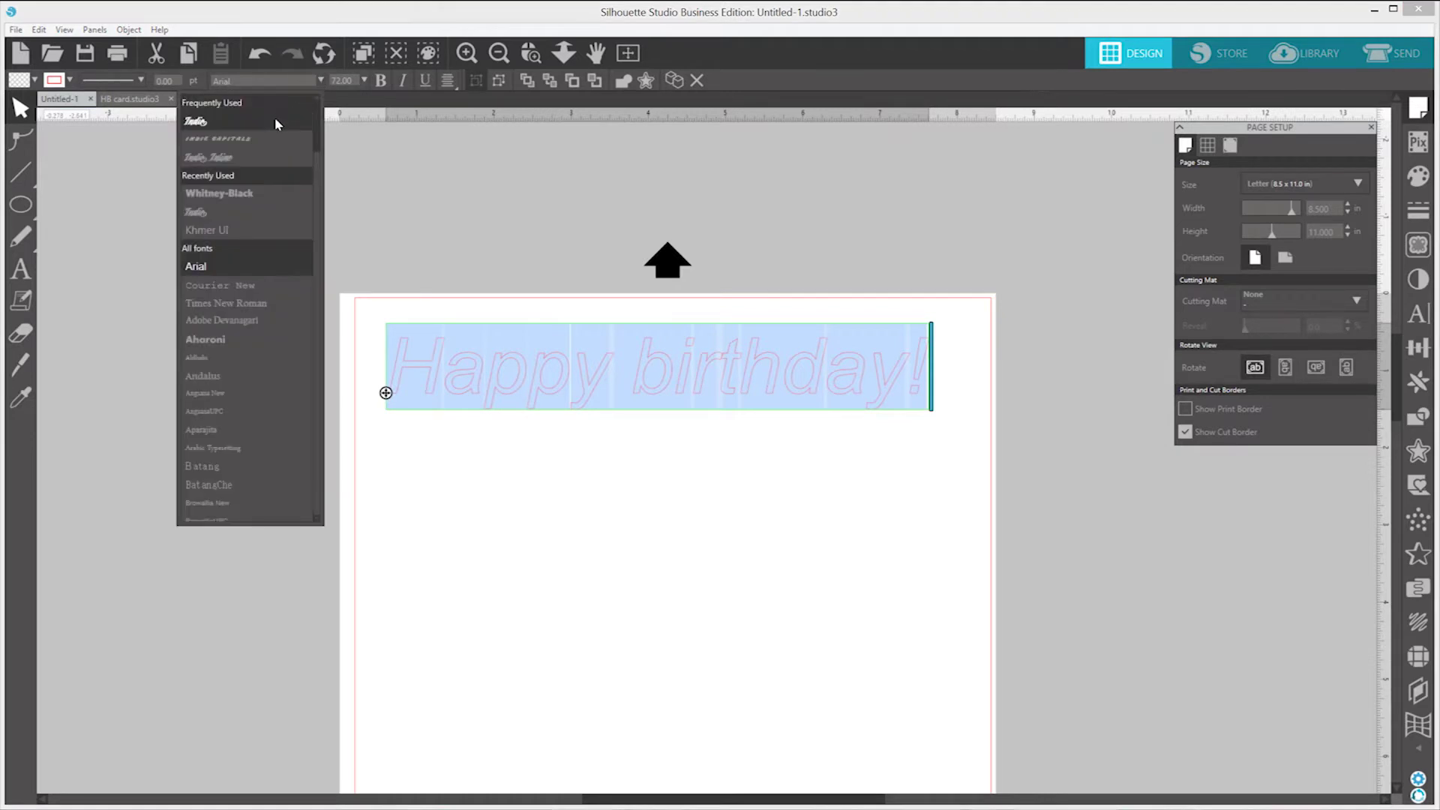
click(225, 266)
click(35, 81)
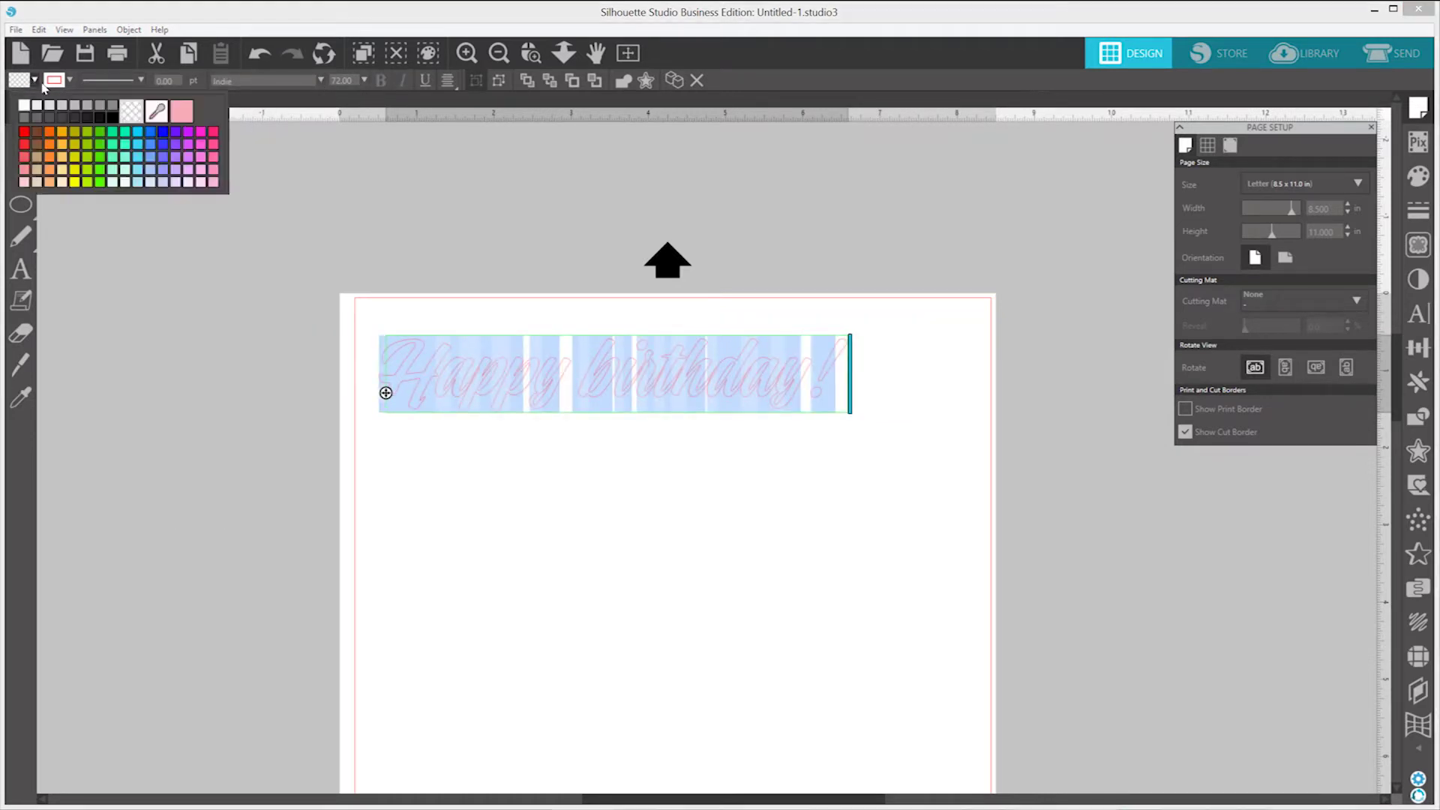
click(108, 108)
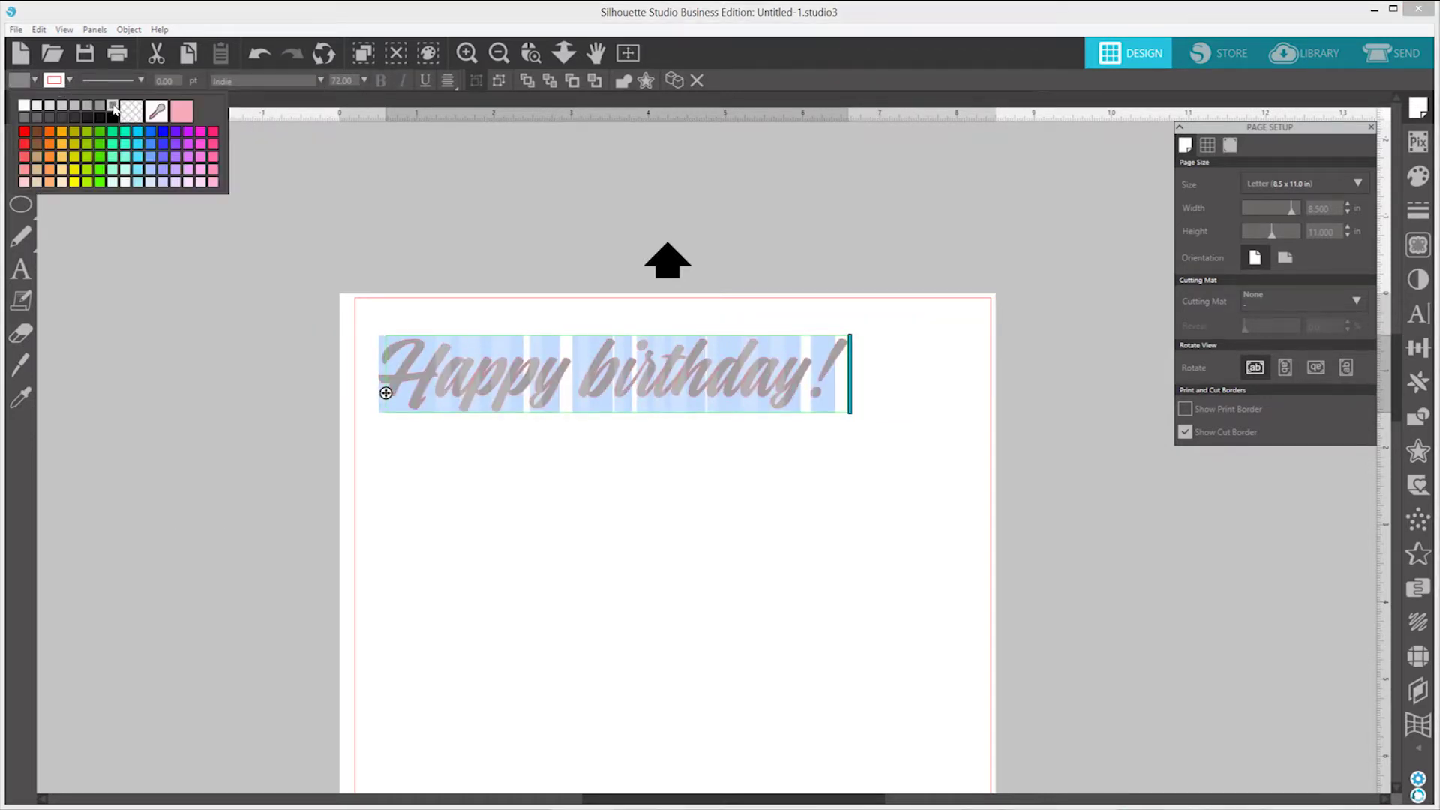
click(471, 466)
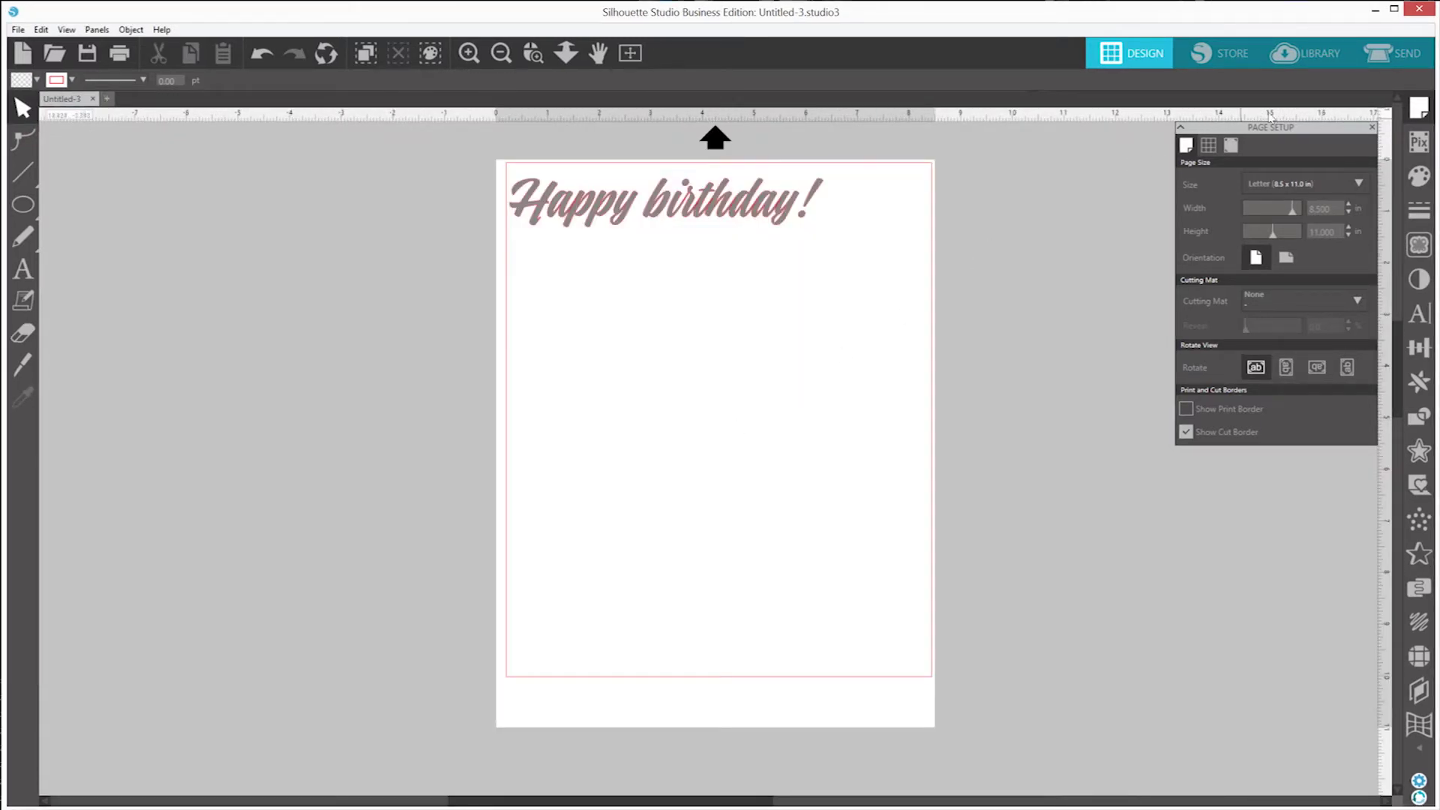
Set the Tool 1 cut material to Vinyl, Metallic and send the design to the CAMEO 3.
click(1385, 68)
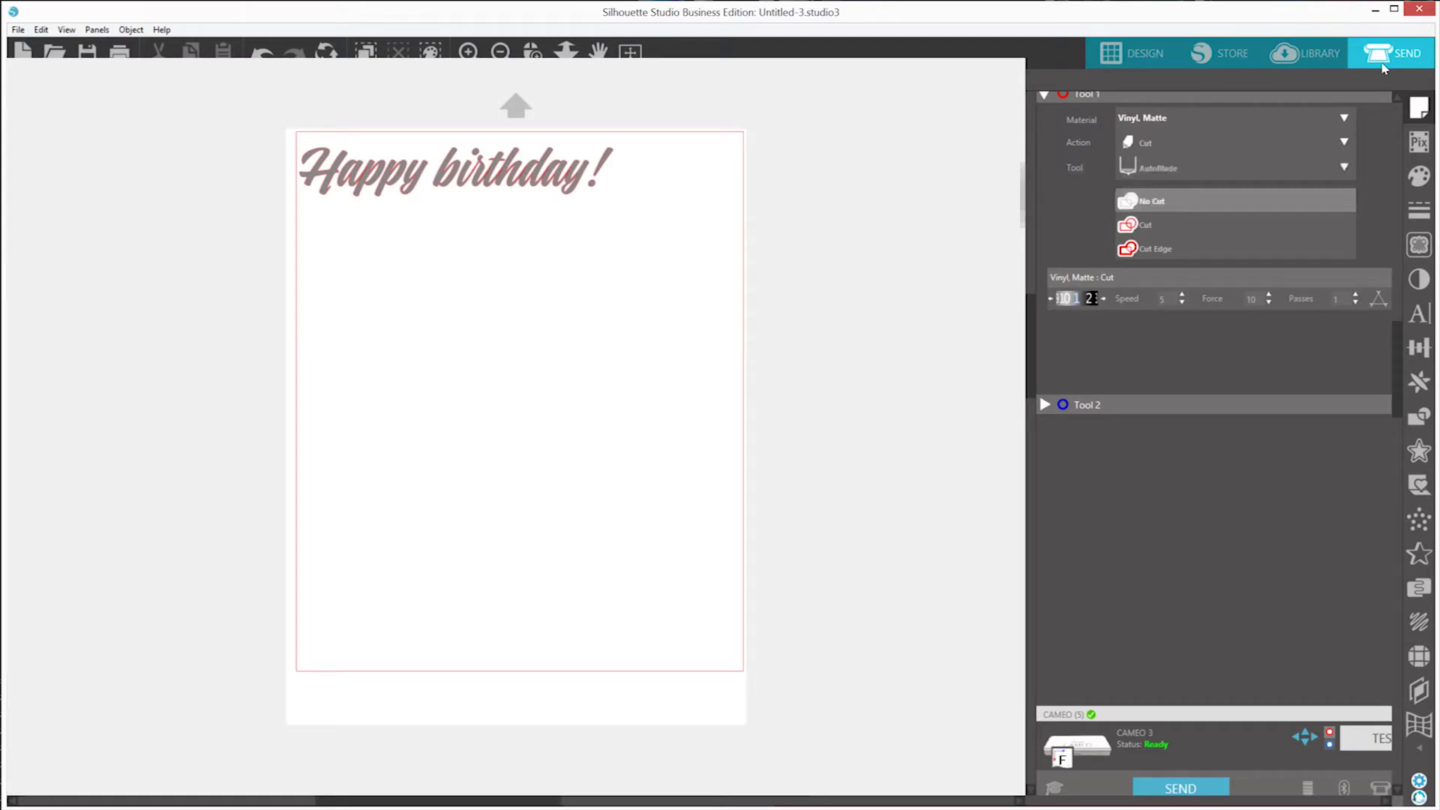
click(1332, 120)
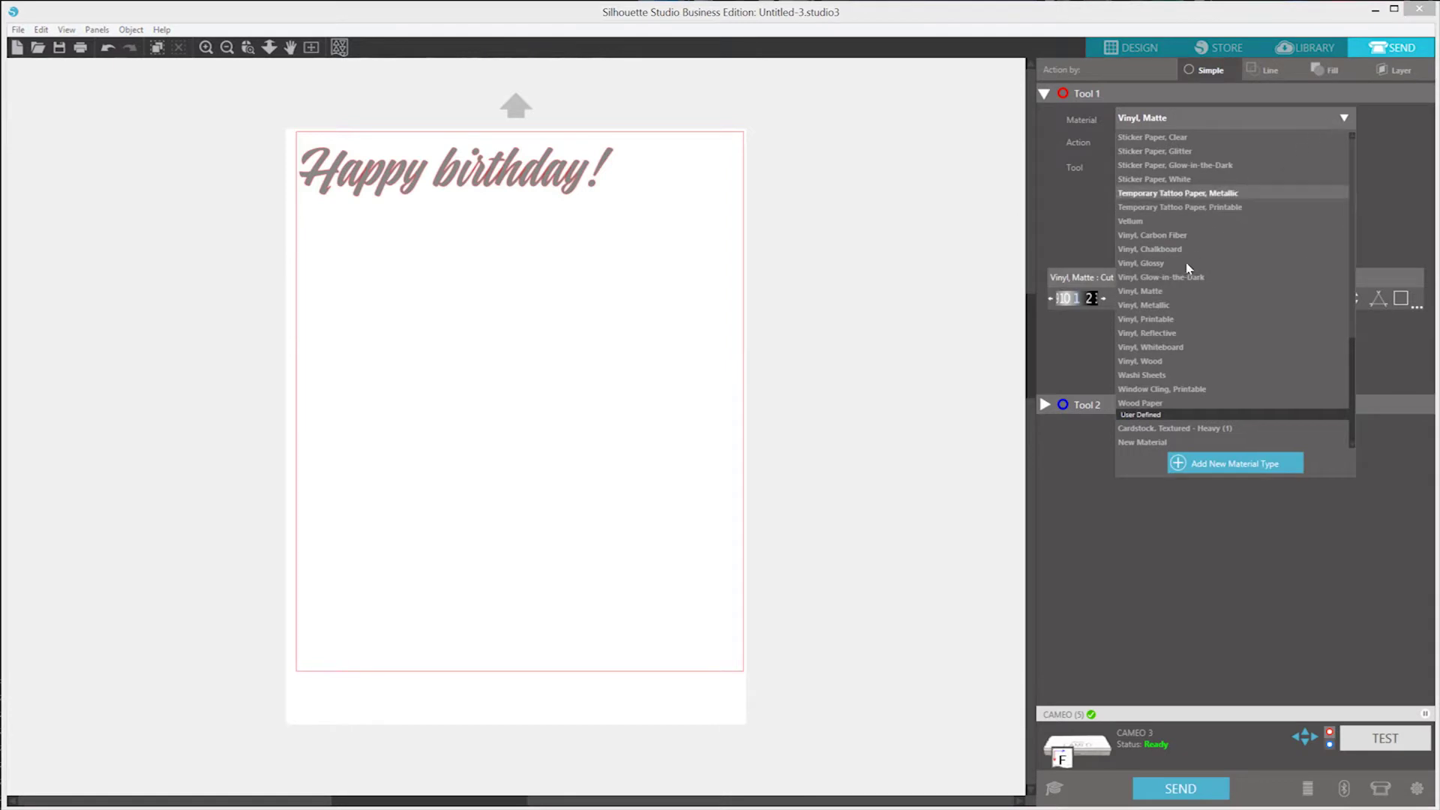
click(1161, 305)
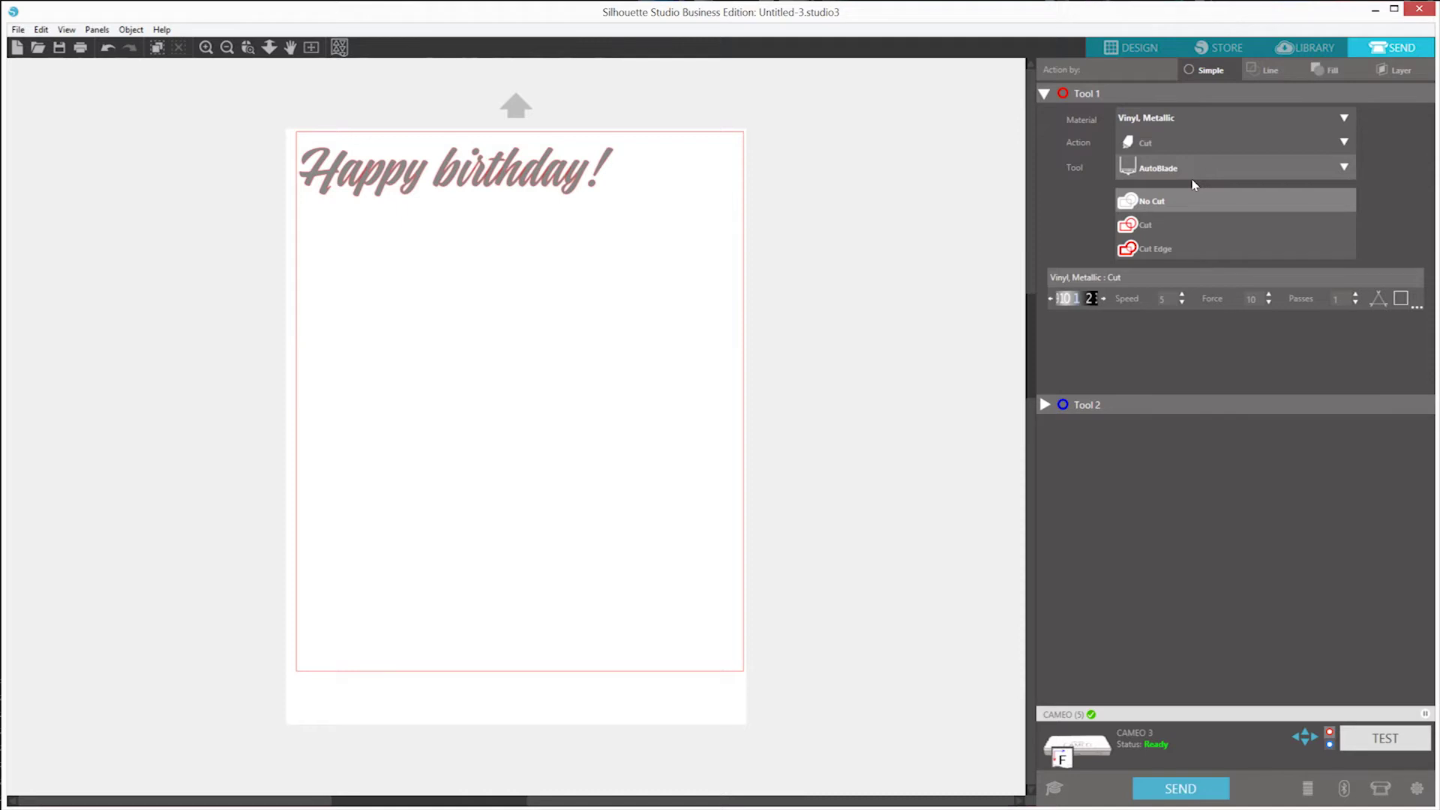
click(1174, 789)
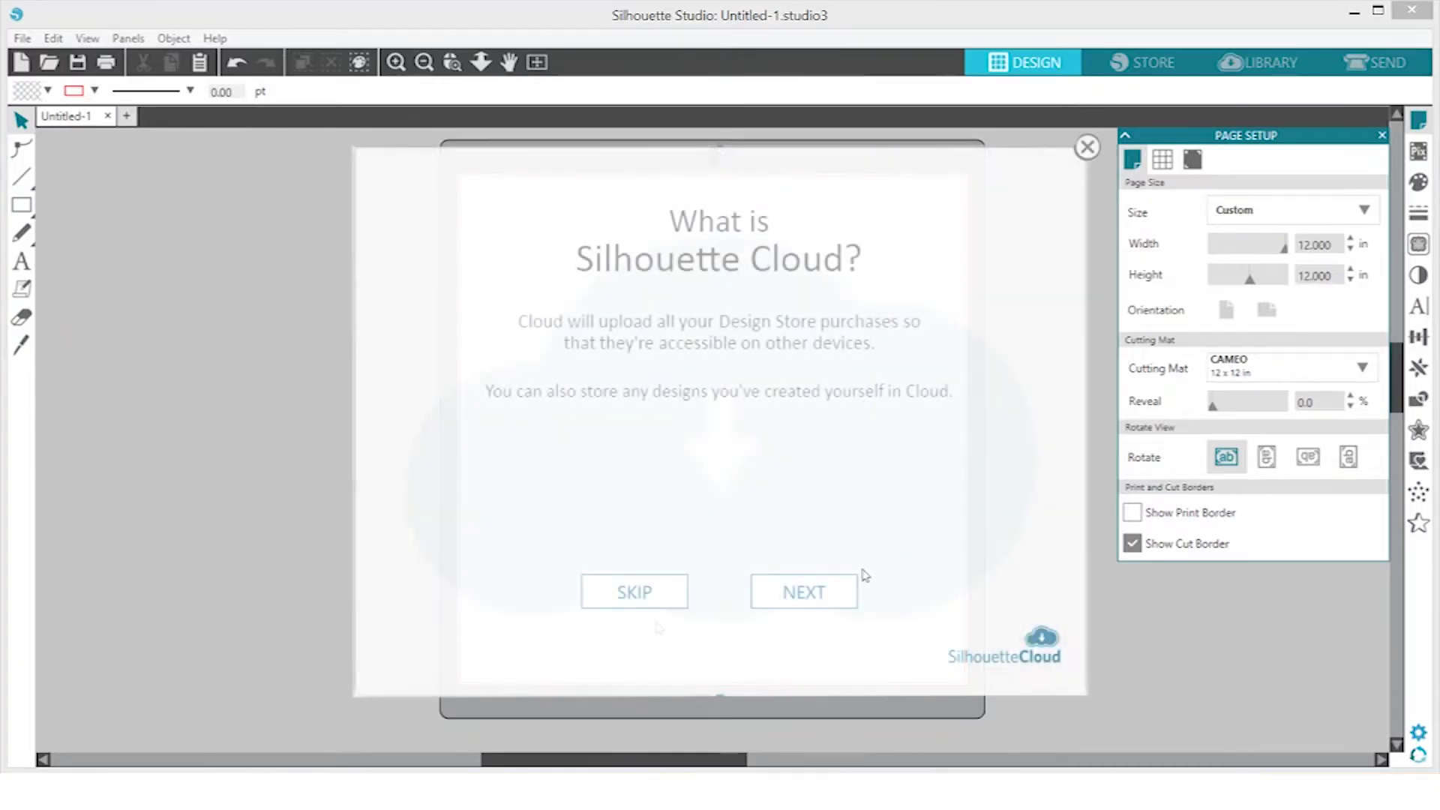
Go through the Silhouette Cloud introduction pages on devices and storage until the introduction closes.
click(837, 600)
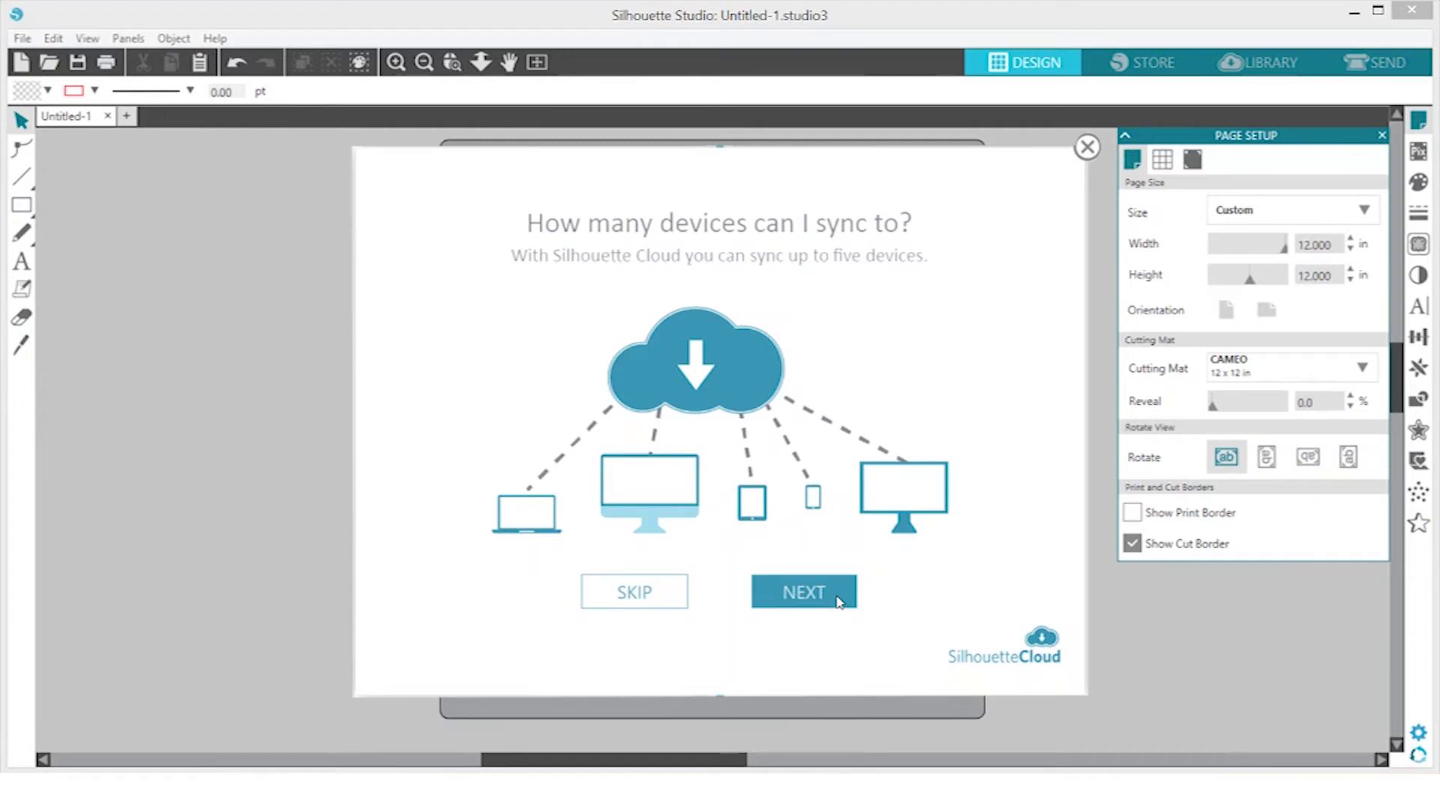
click(837, 600)
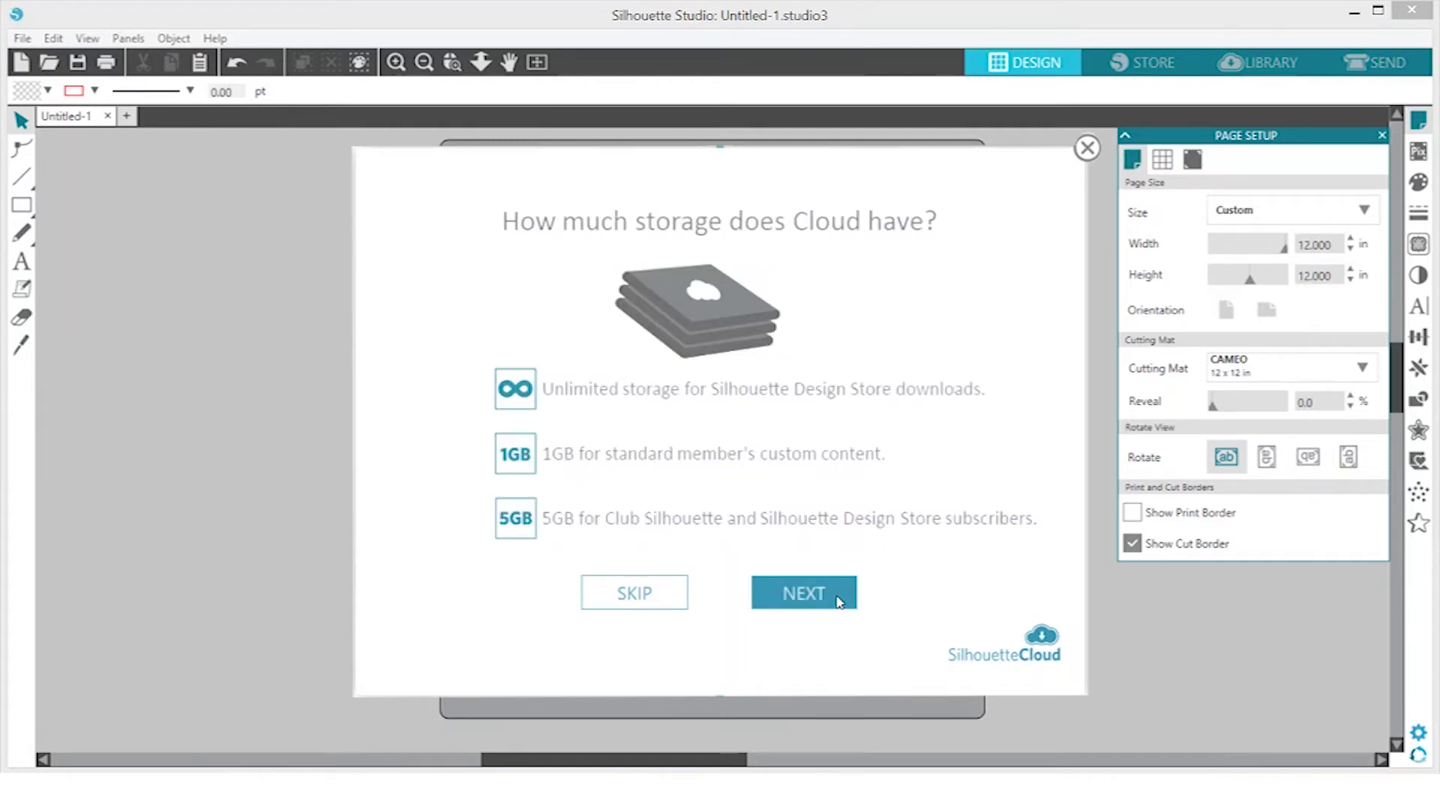
click(839, 600)
click(838, 600)
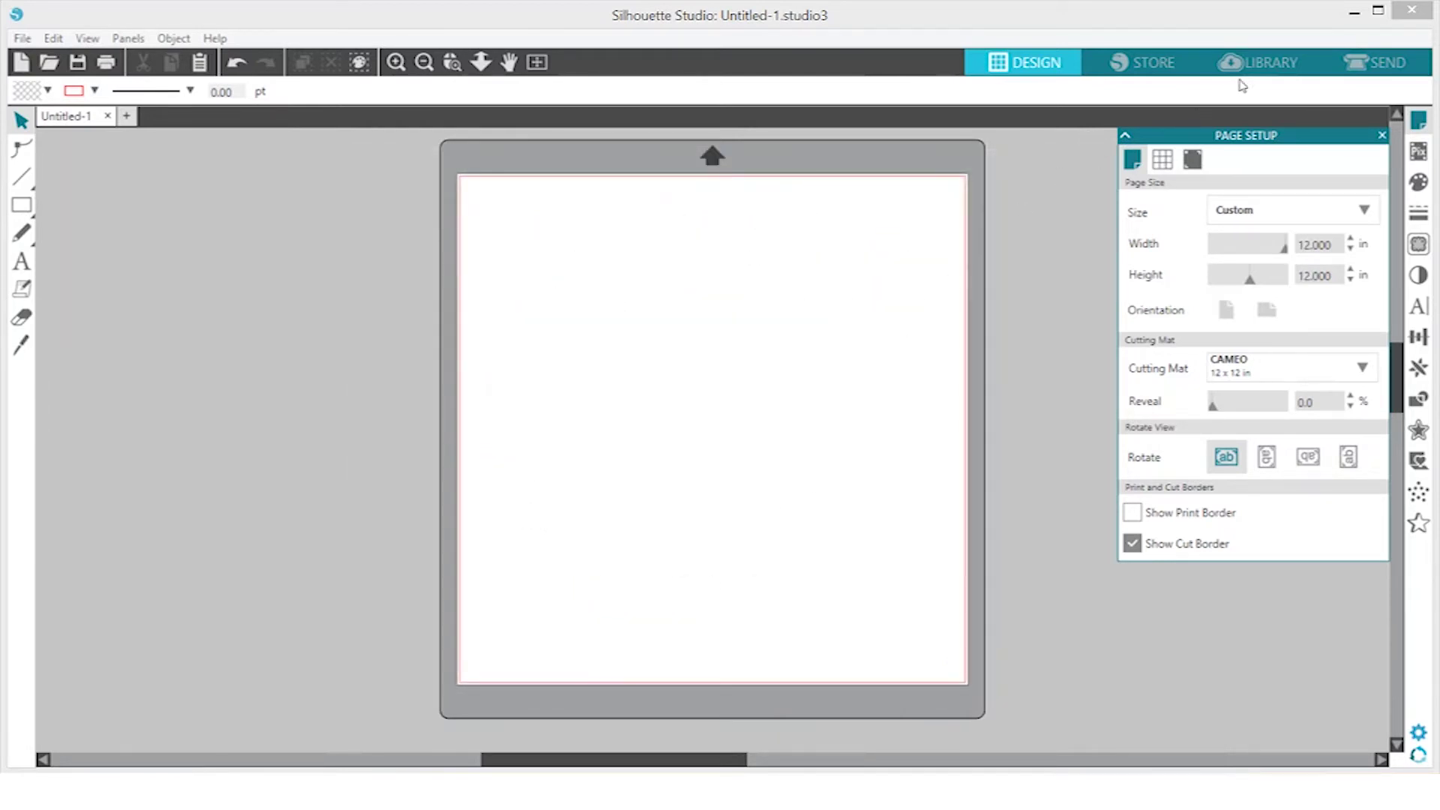
Open the library and sign in to Silhouette Cloud with the account e-mail and password.
click(1248, 63)
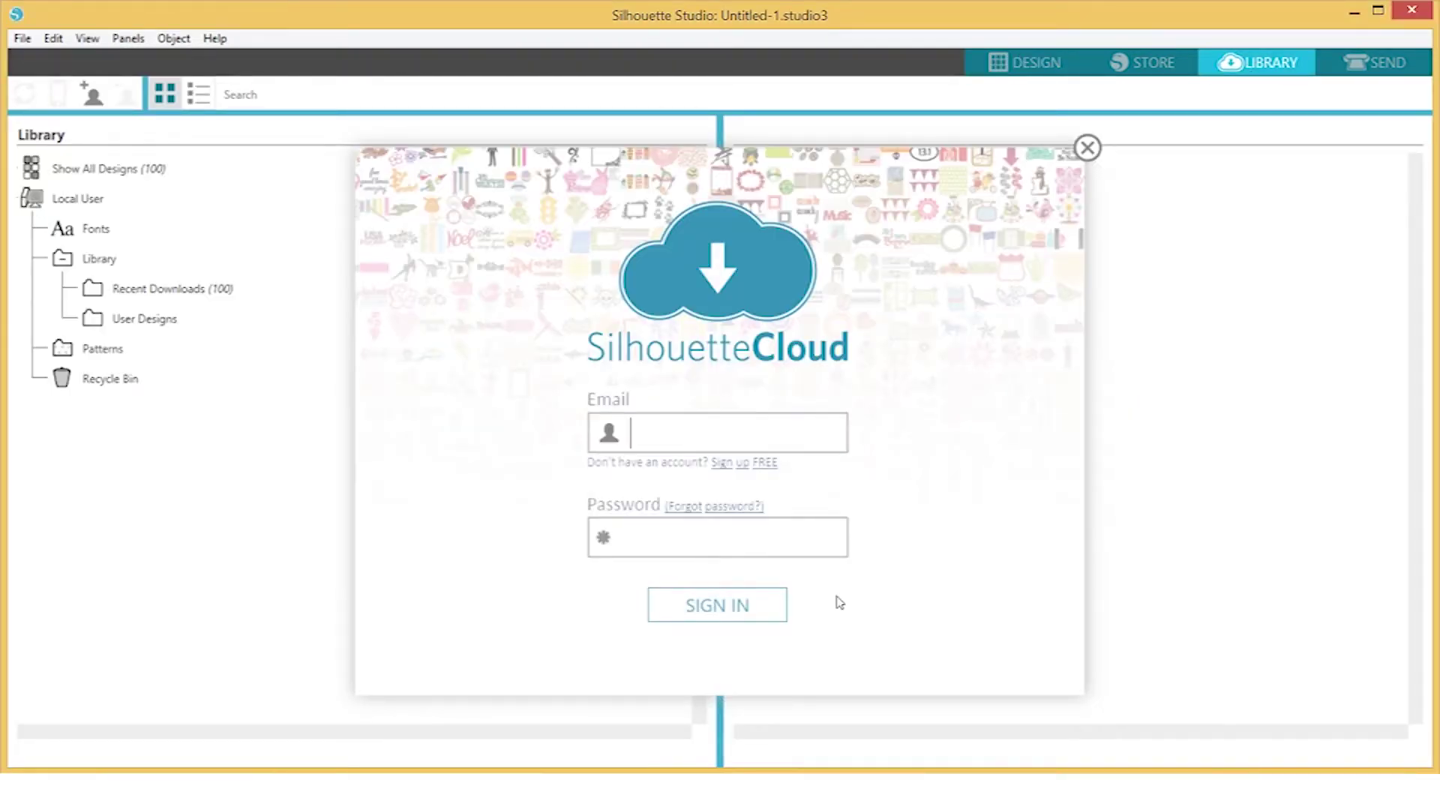
text(user@example.com)
key(Tab)
text(*********)
click(745, 604)
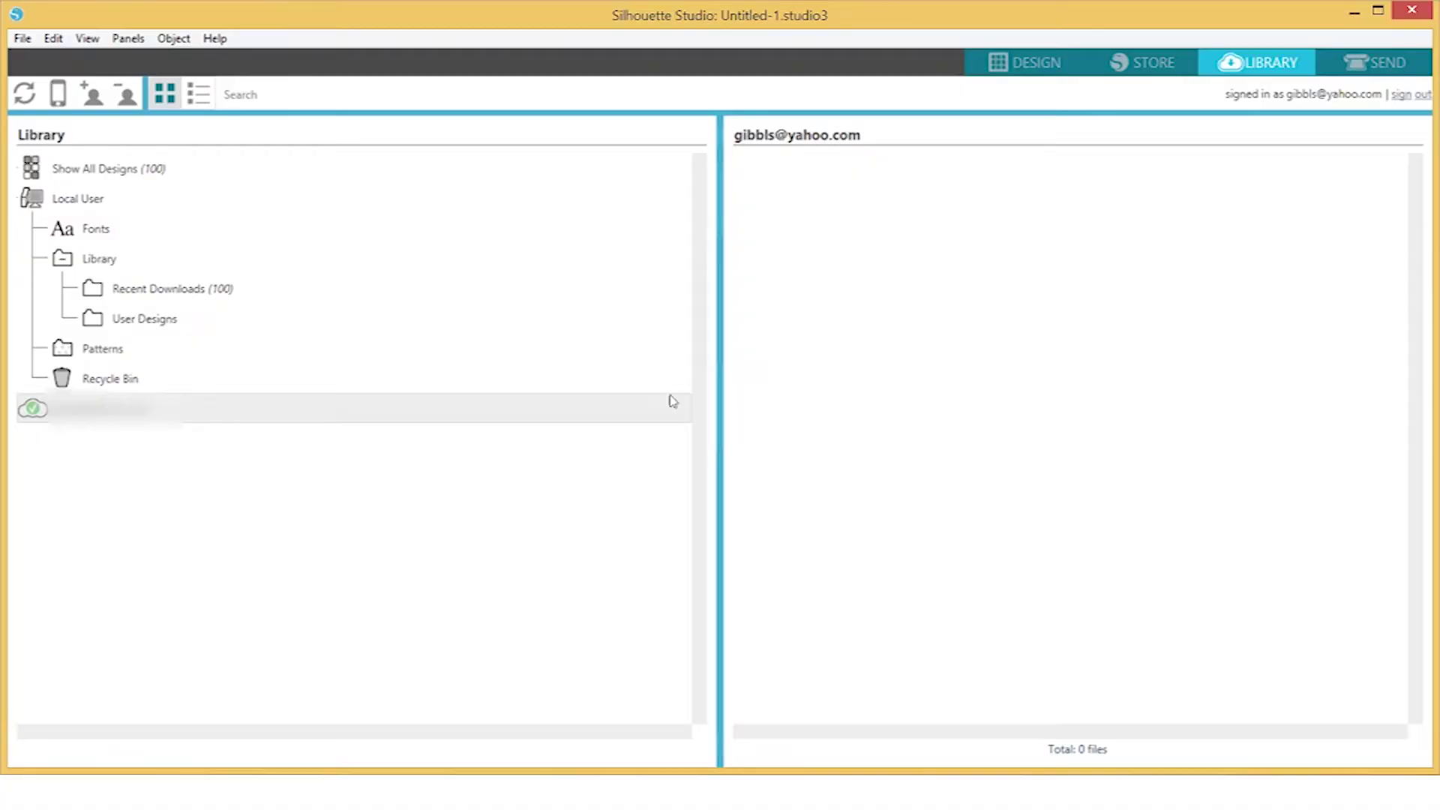
Look through the designs in the local Recent Downloads folder and check the local Patterns folder.
click(198, 290)
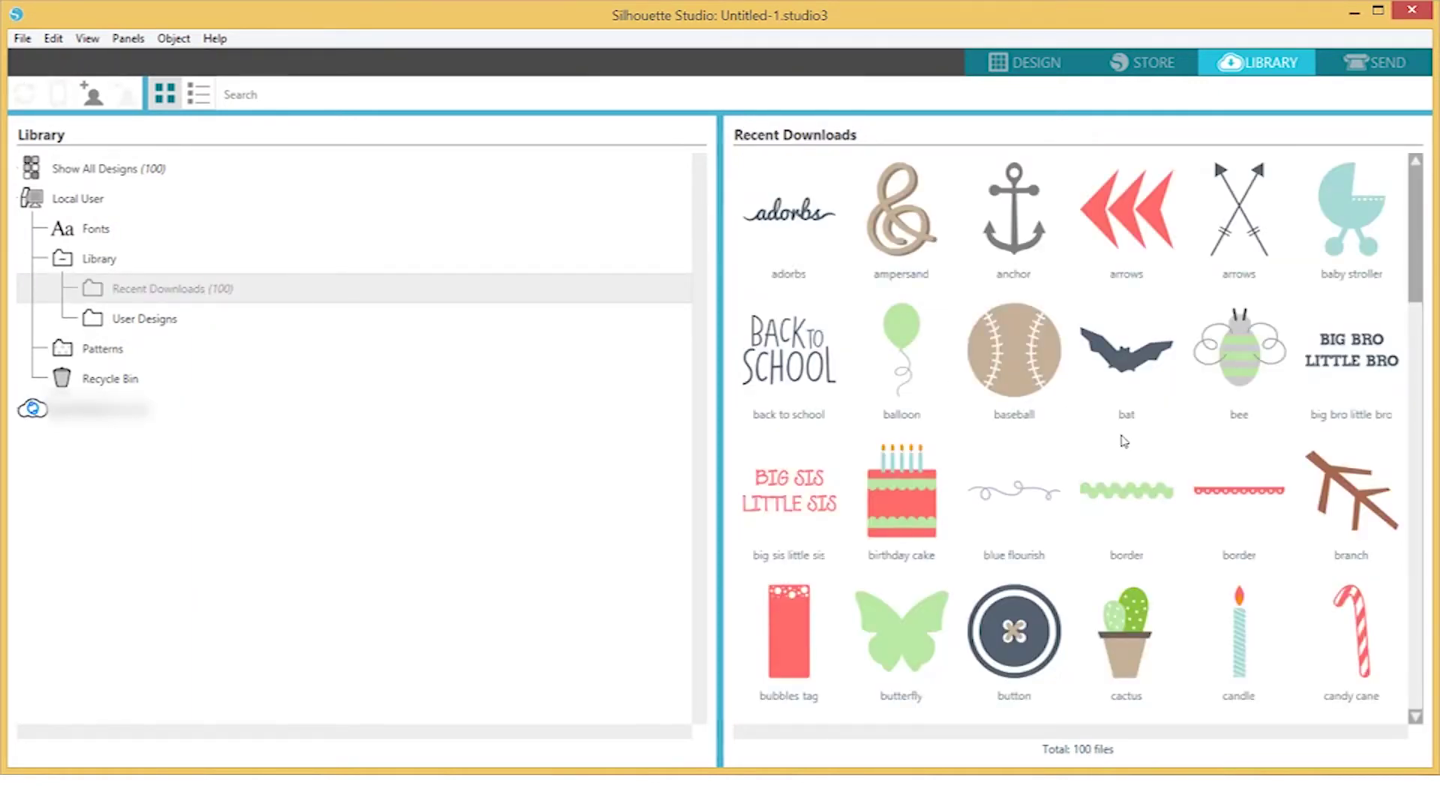
scroll(1122, 441, down, 3)
scroll(1123, 441, down, 3)
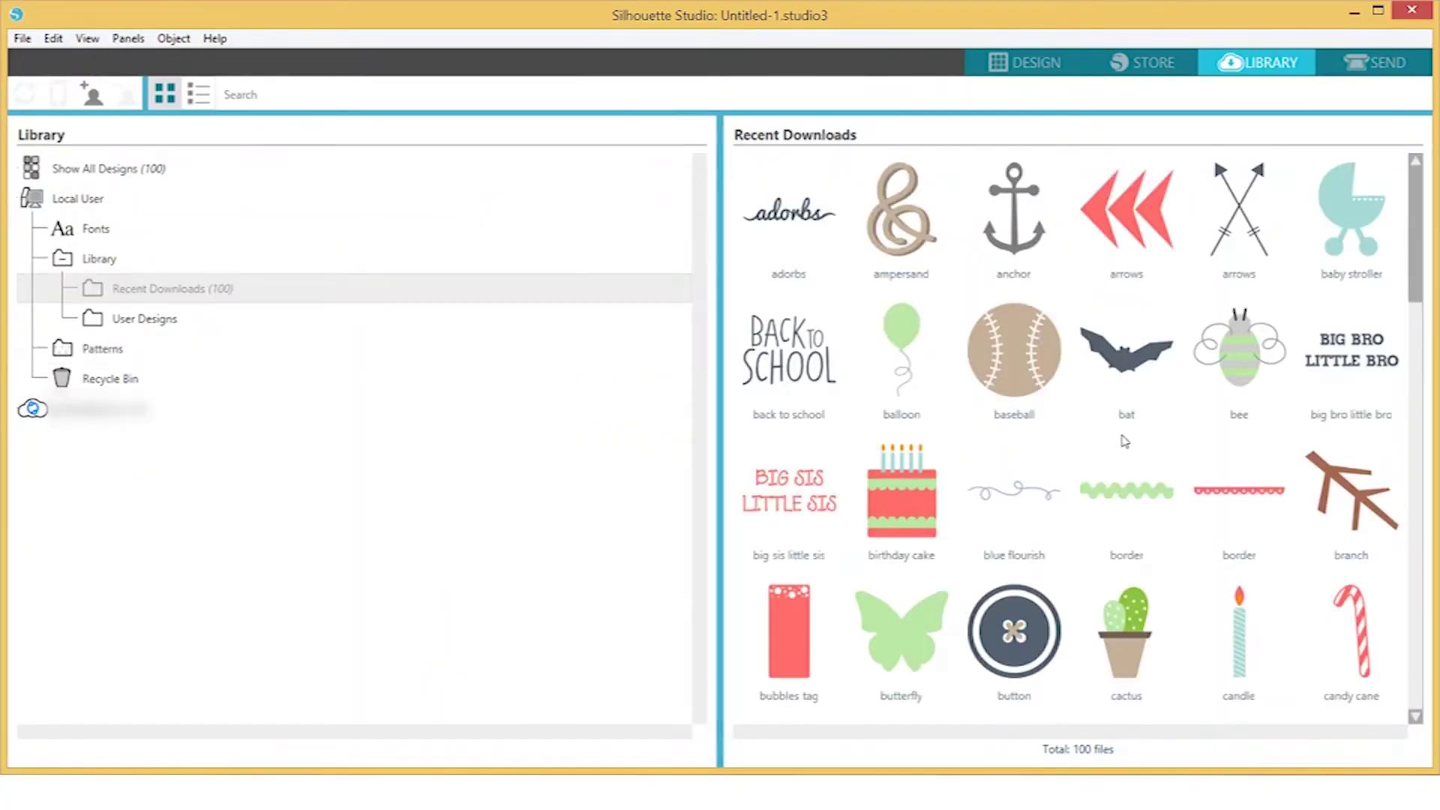
scroll(1123, 440, down, 1)
scroll(1122, 440, down, 3)
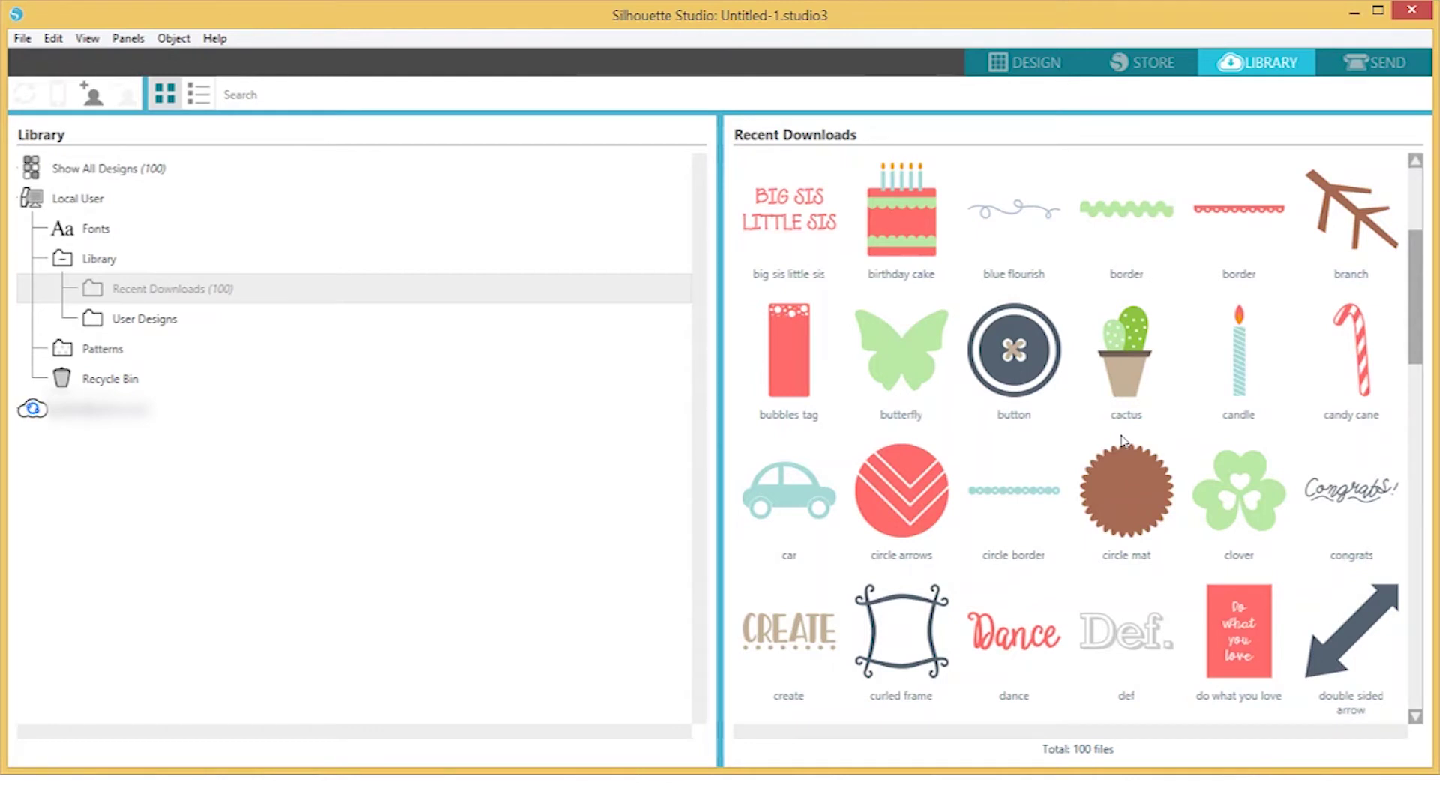
click(405, 348)
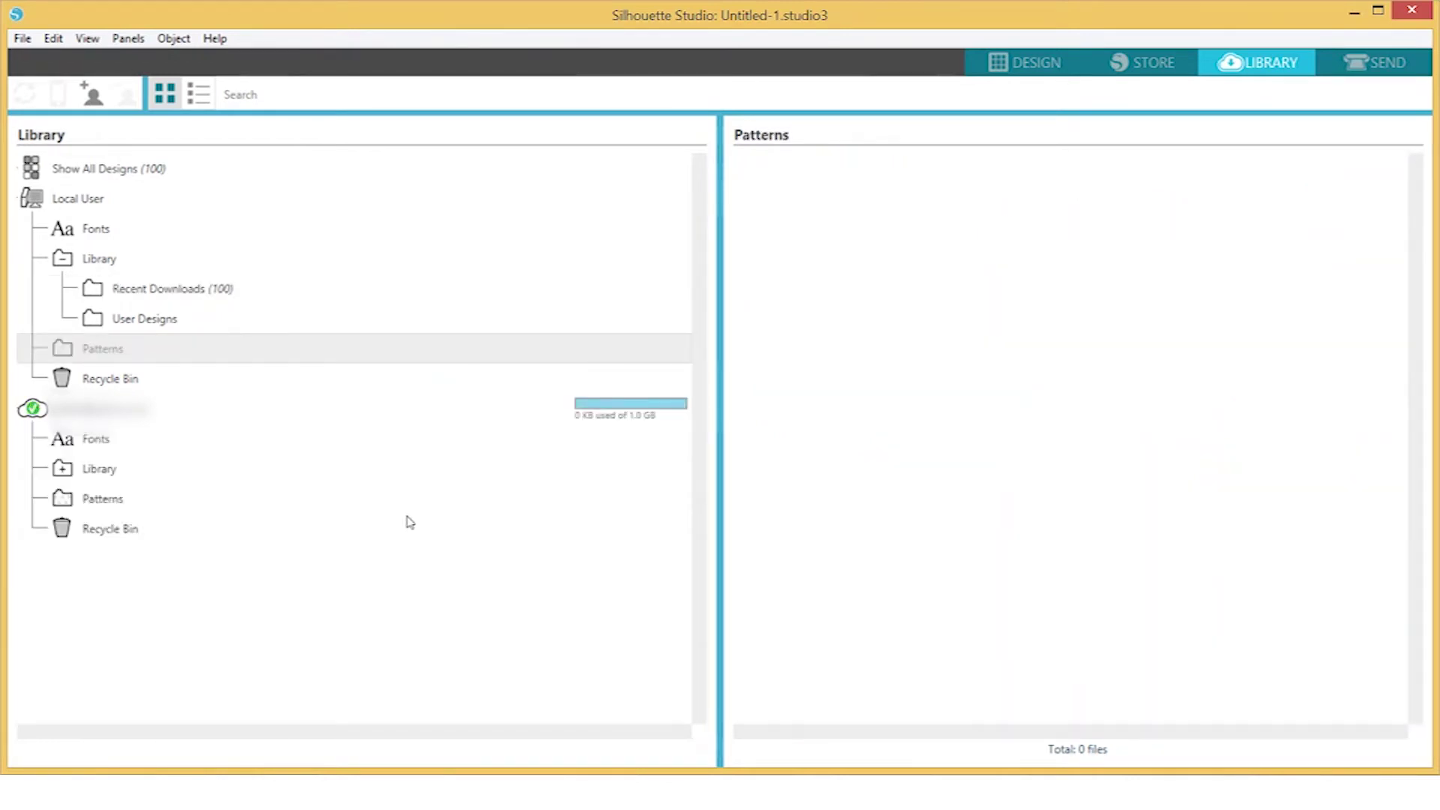
Open the Silhouette Design Store and sign in with the account e-mail and password.
click(1140, 66)
click(686, 431)
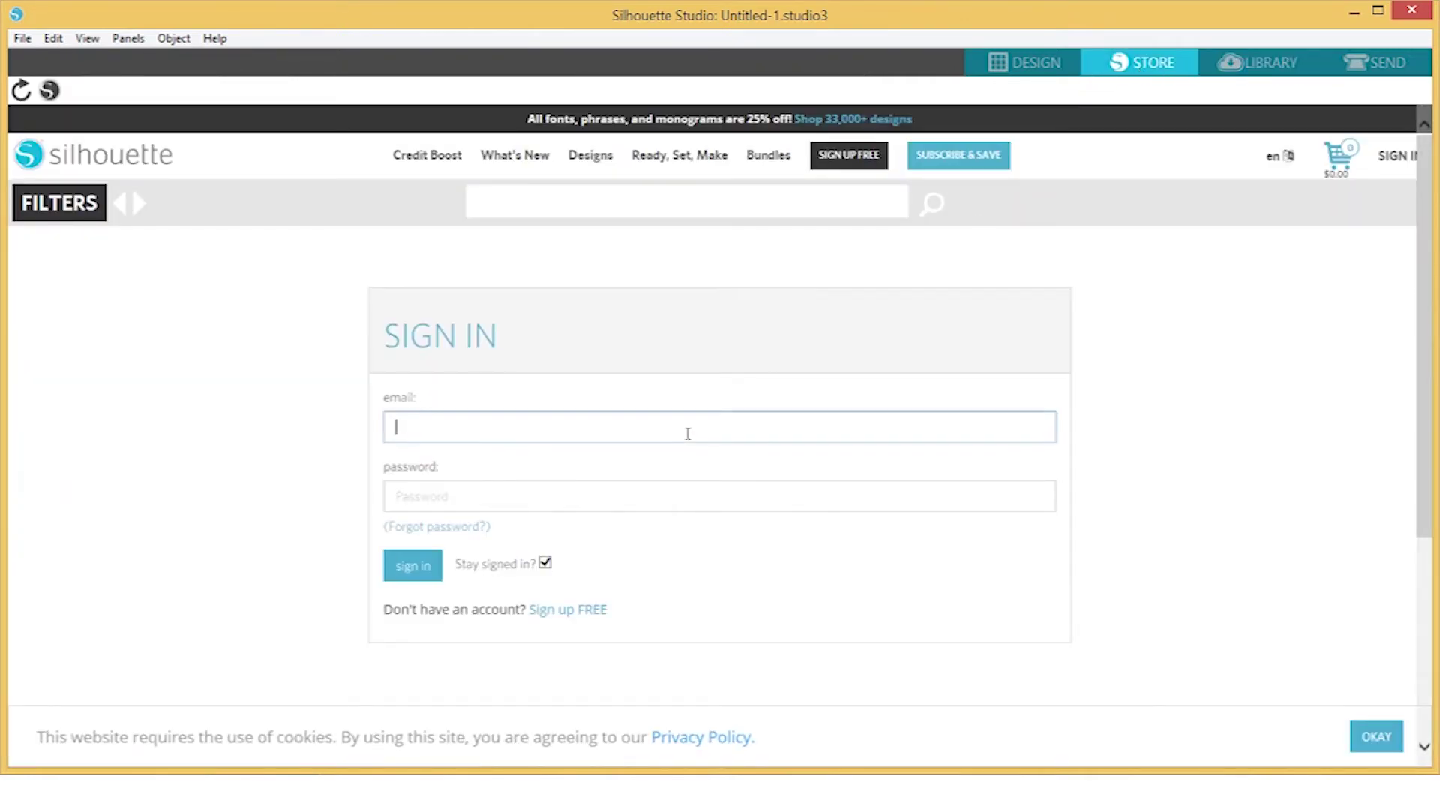
click(685, 498)
text(•••••••••)
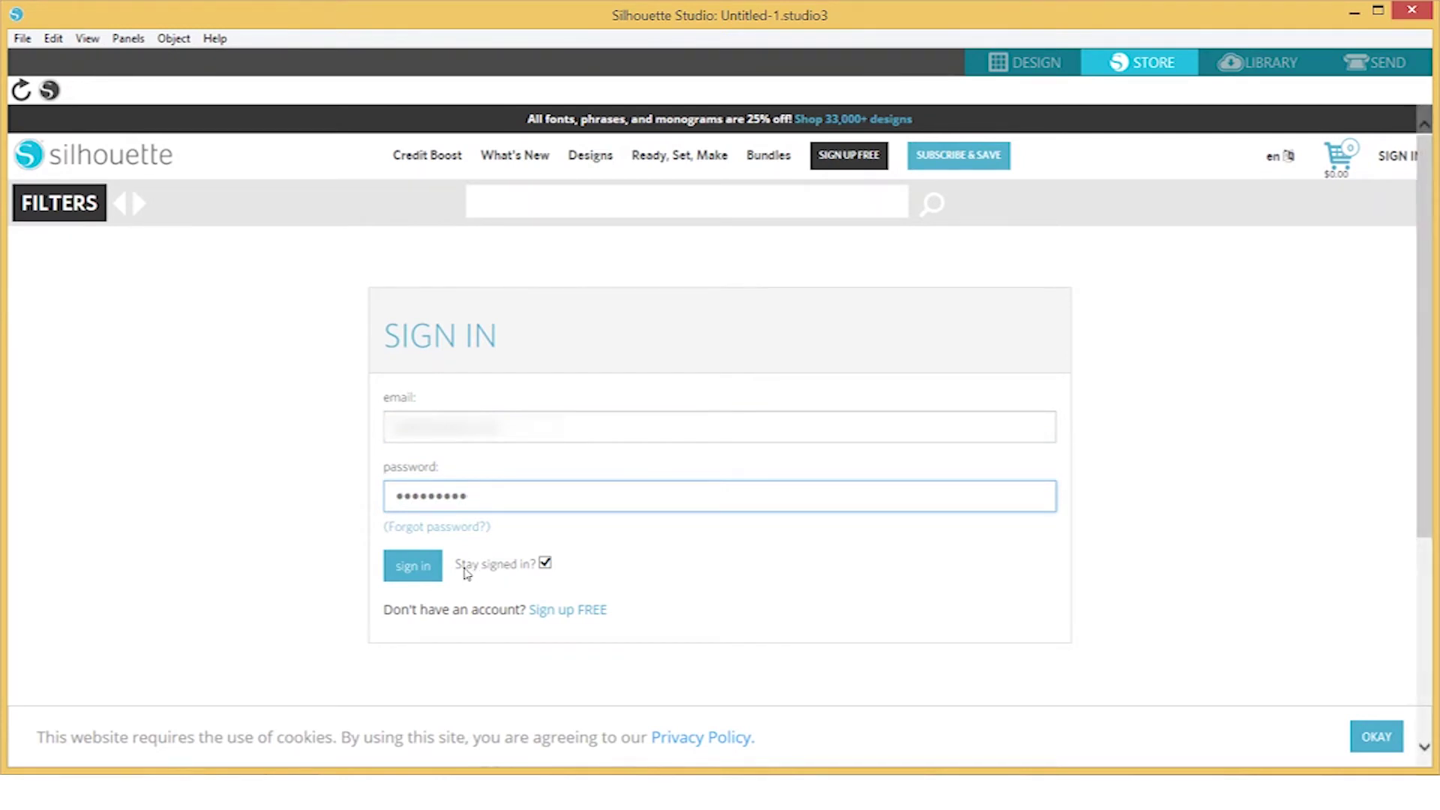
click(431, 569)
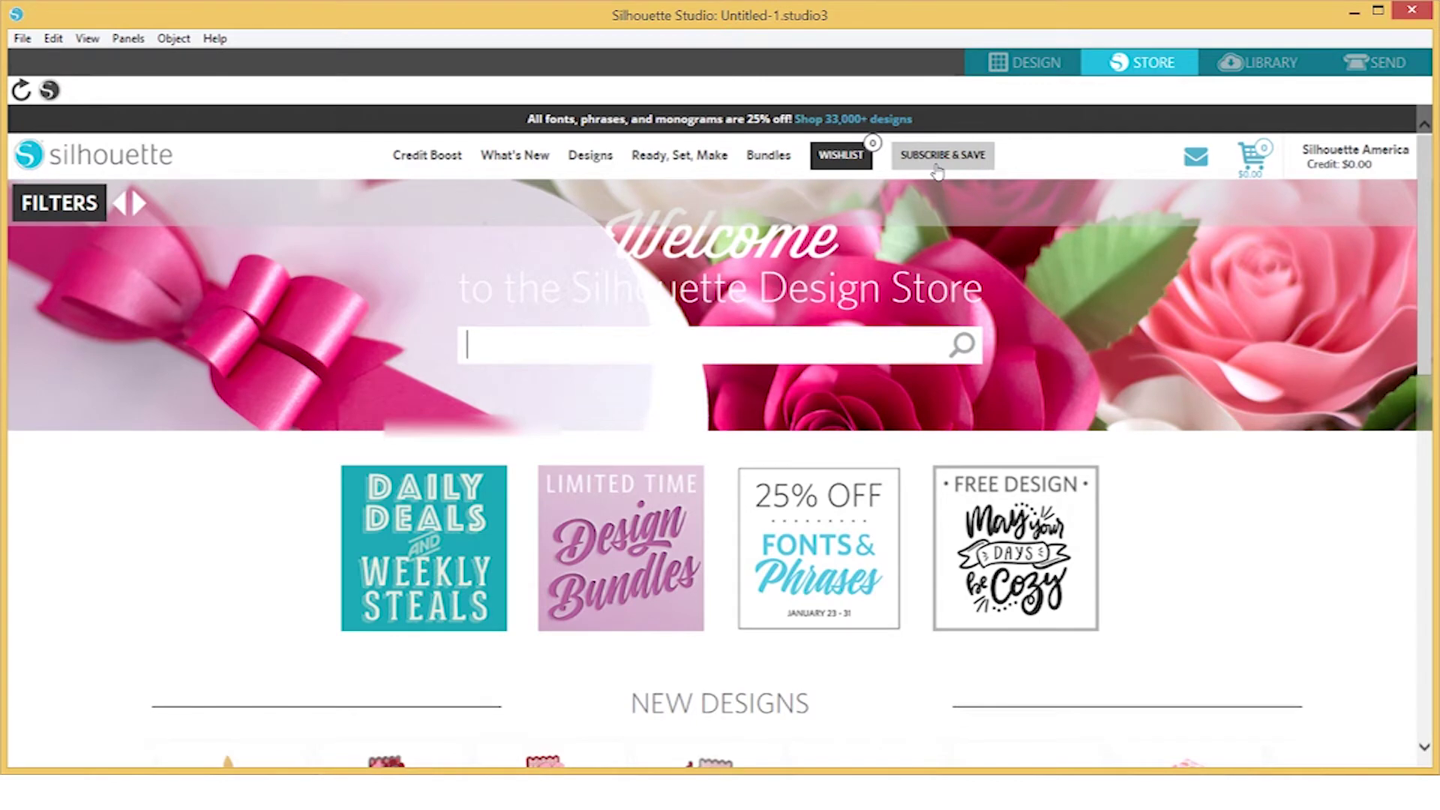
Apply the trial subscription code from the registration e-mail to the store subscription and dismiss the confirmation.
click(936, 167)
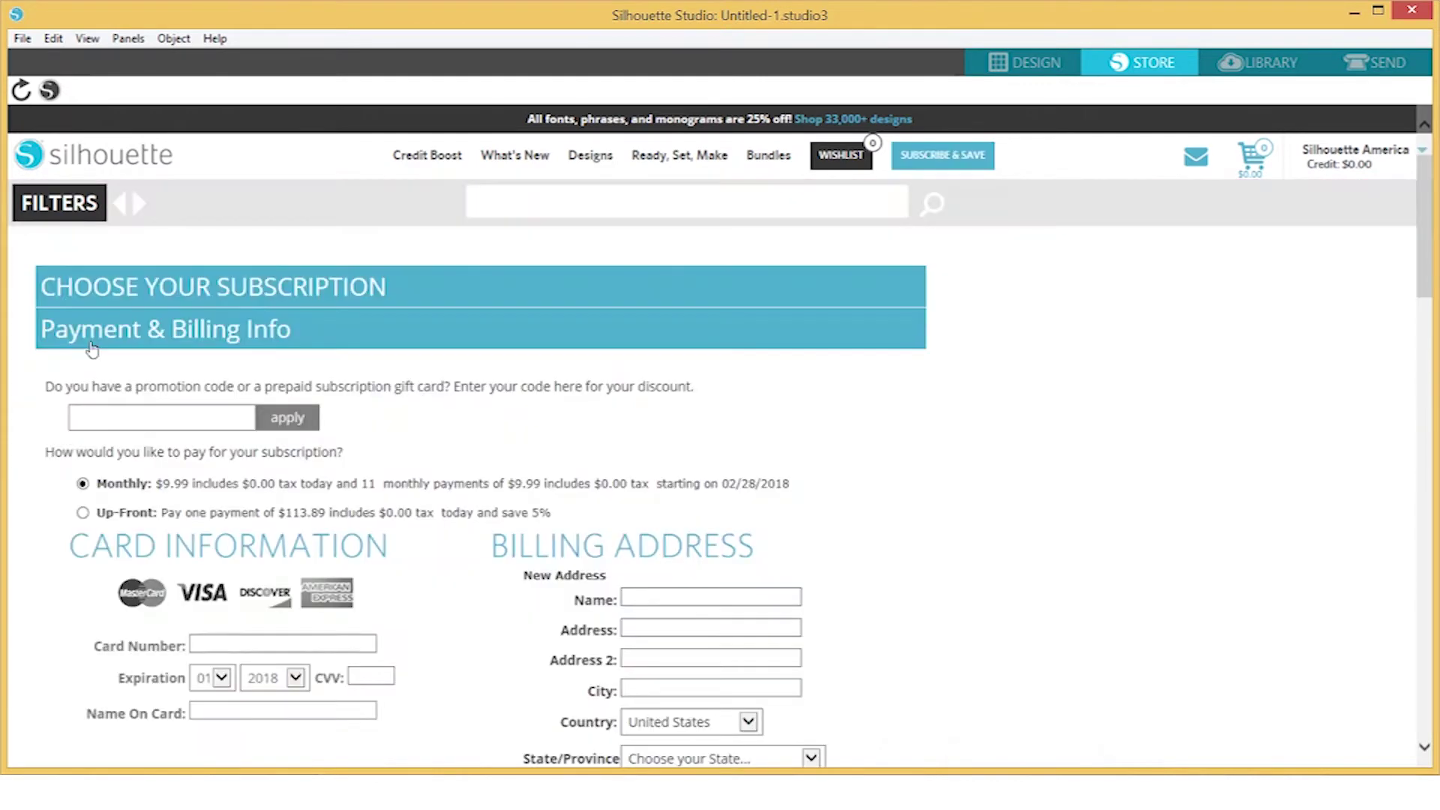
click(119, 420)
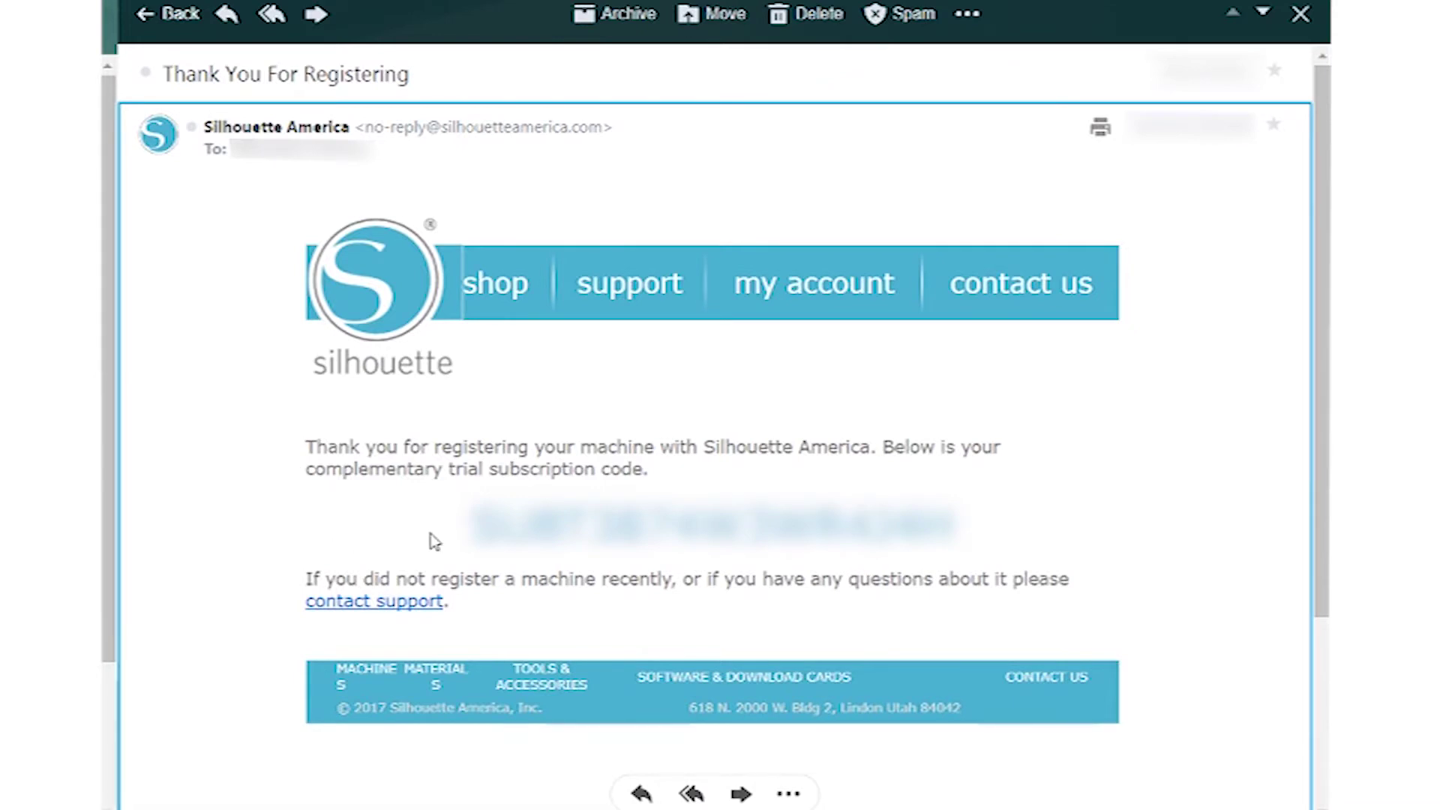
drag(467, 525, 968, 539)
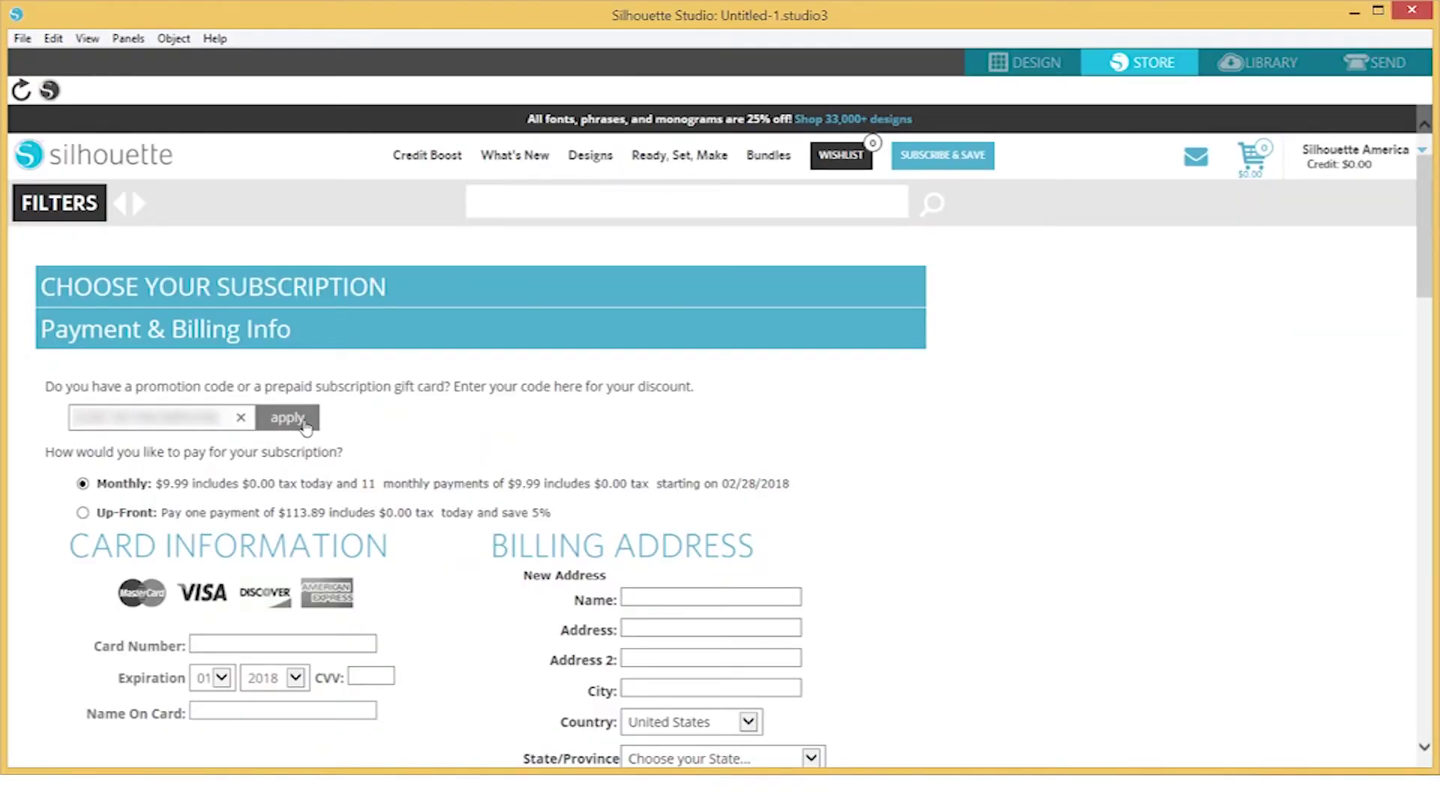
click(288, 418)
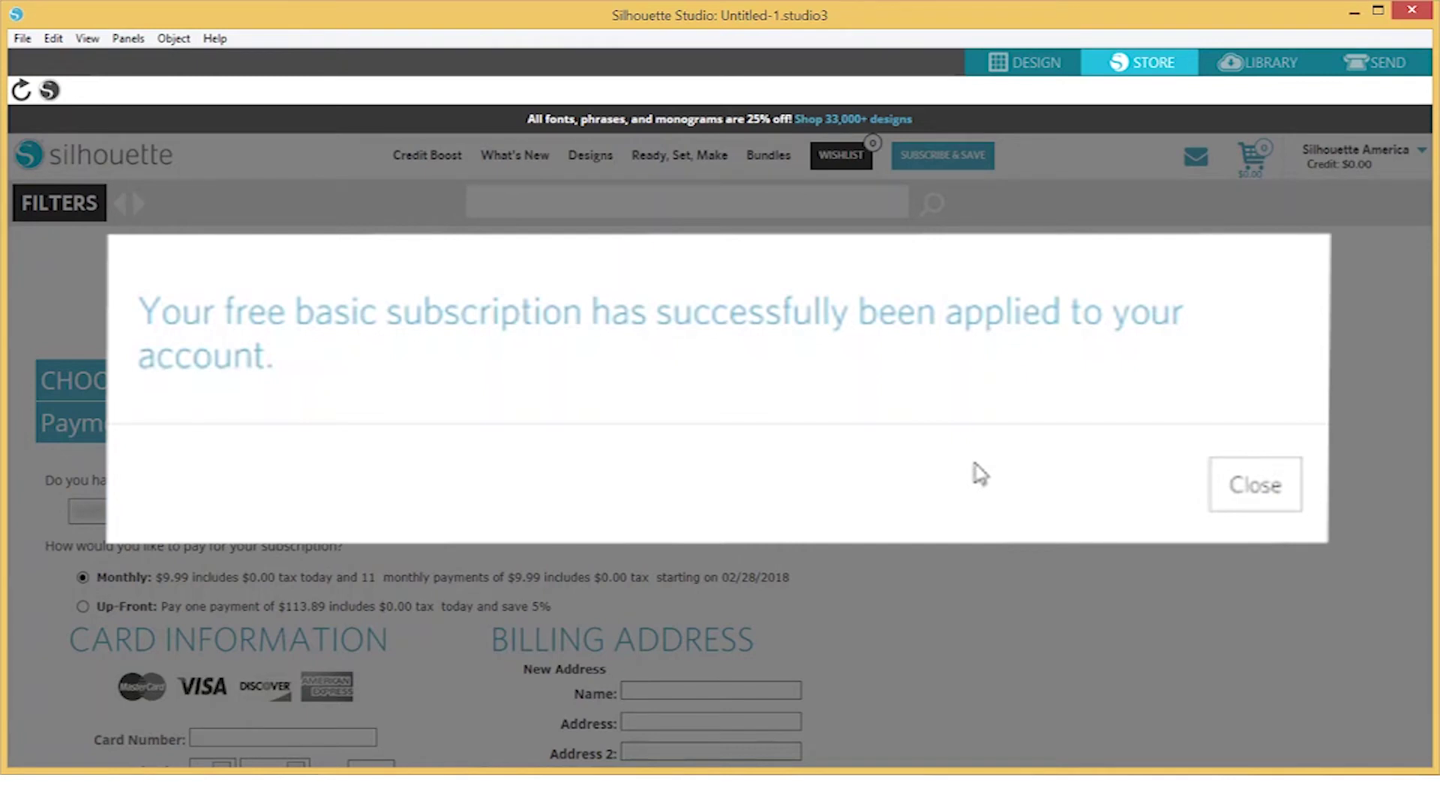
click(1234, 509)
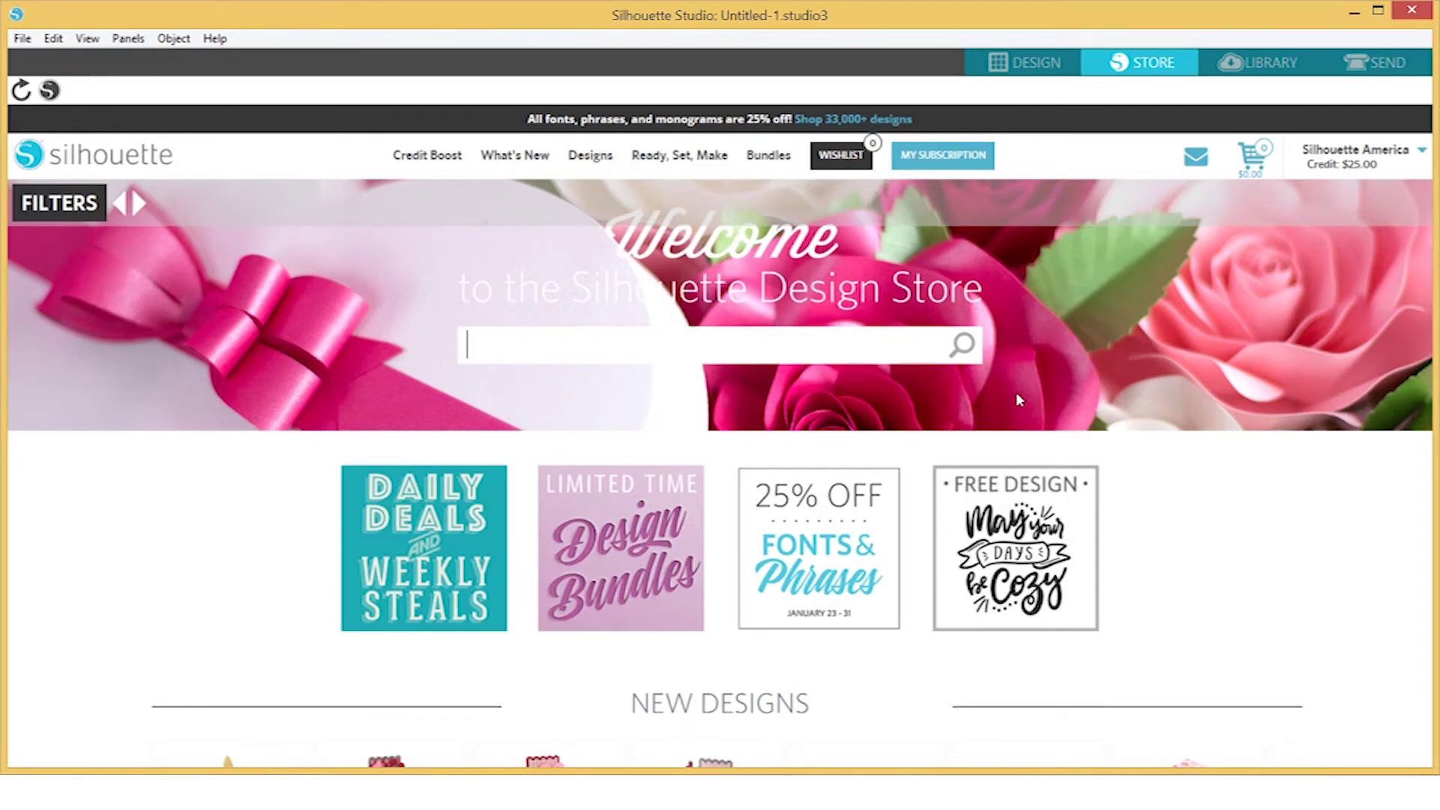
Browse the store home page's new and trending designs and view the details of the Winter Bear design.
middle_click(1016, 393)
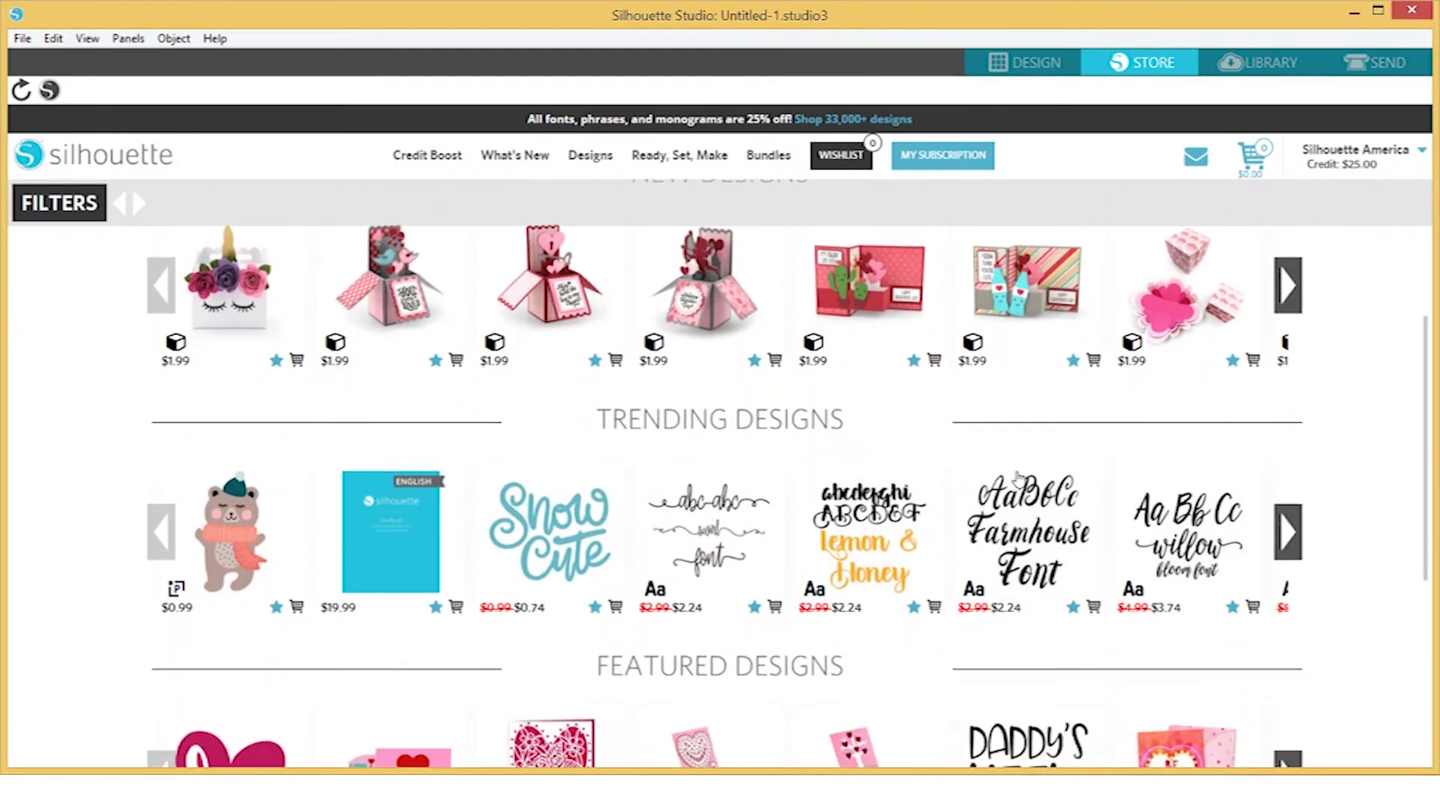
click(231, 529)
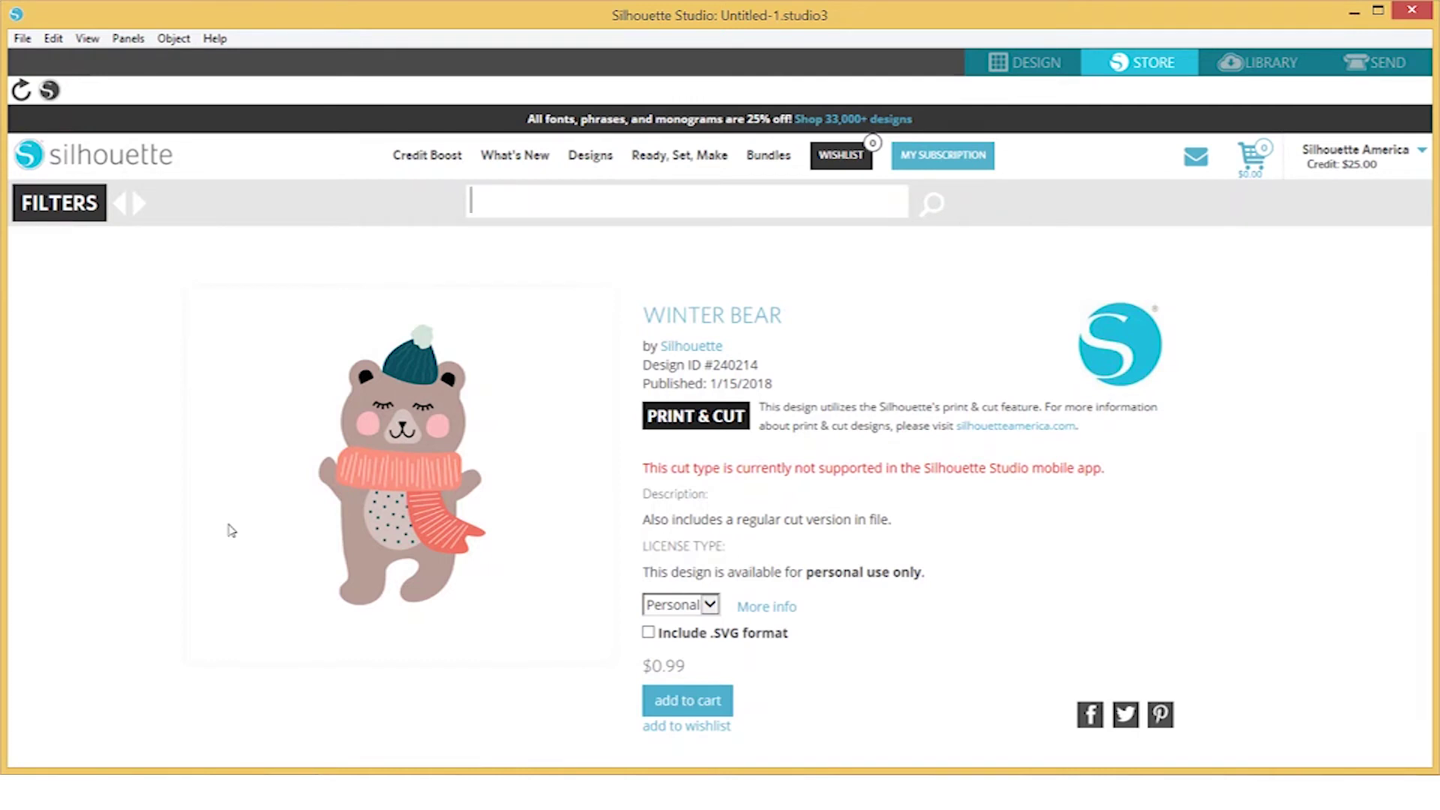
click(122, 204)
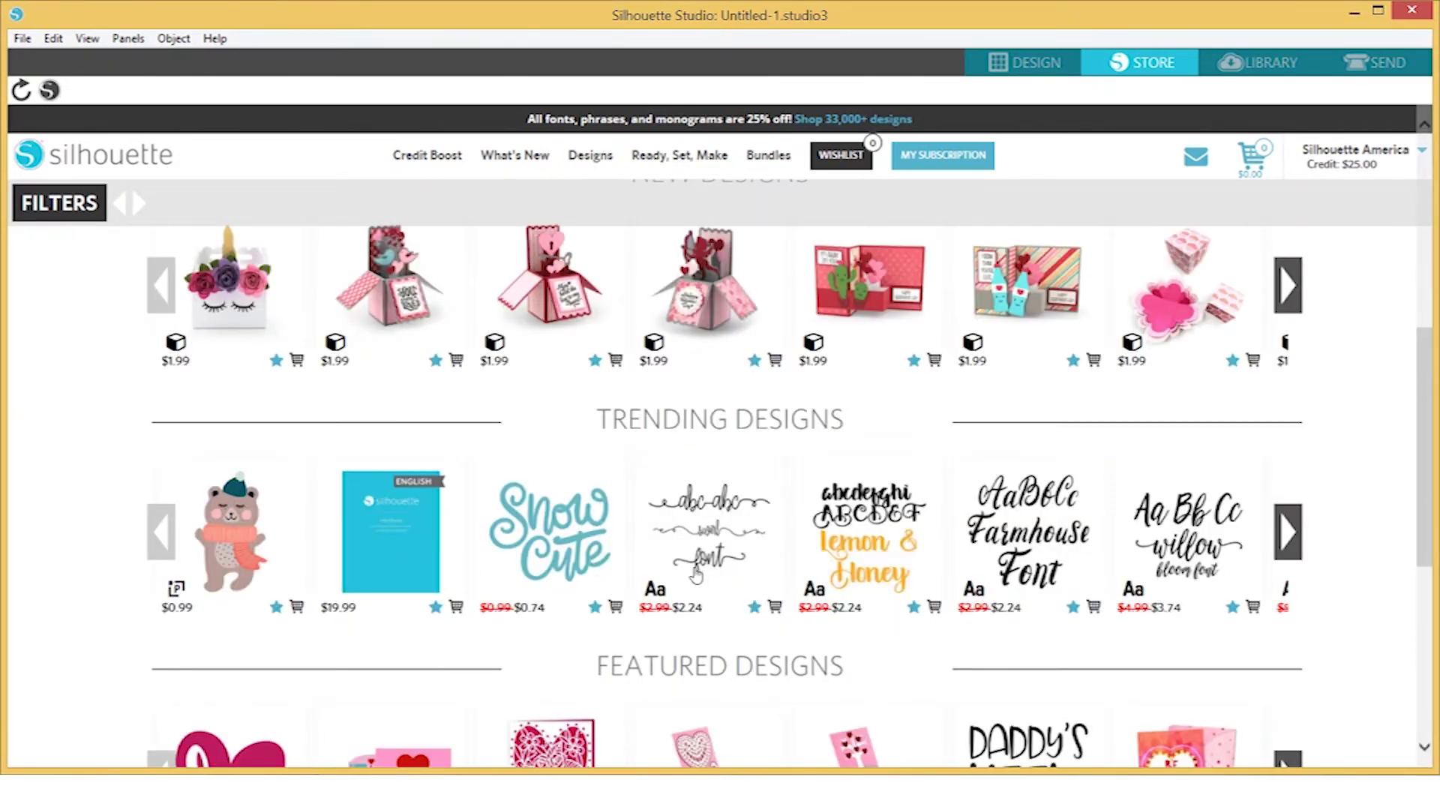
scroll(695, 576, down, 3)
scroll(695, 576, up, 9)
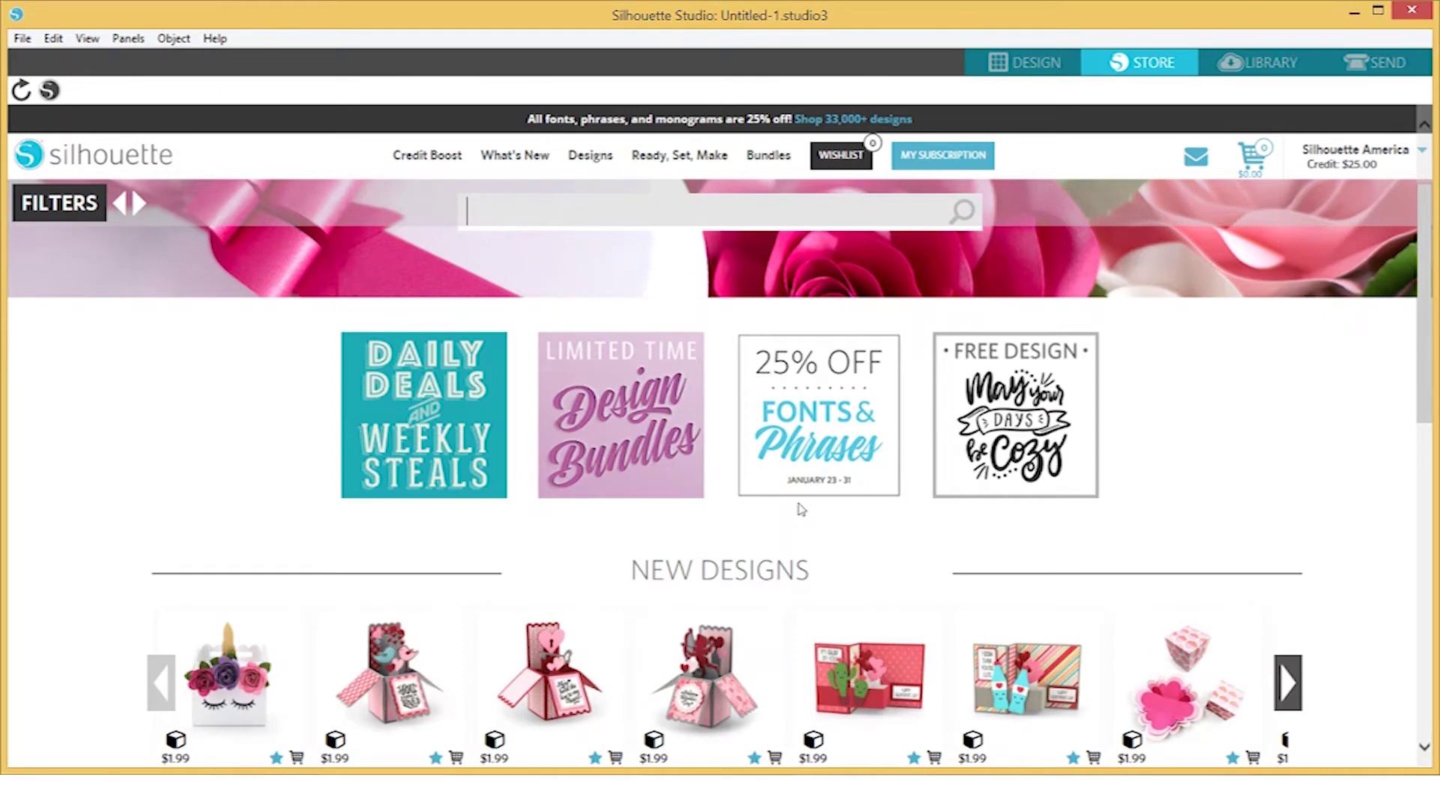
scroll(801, 505, up, 2)
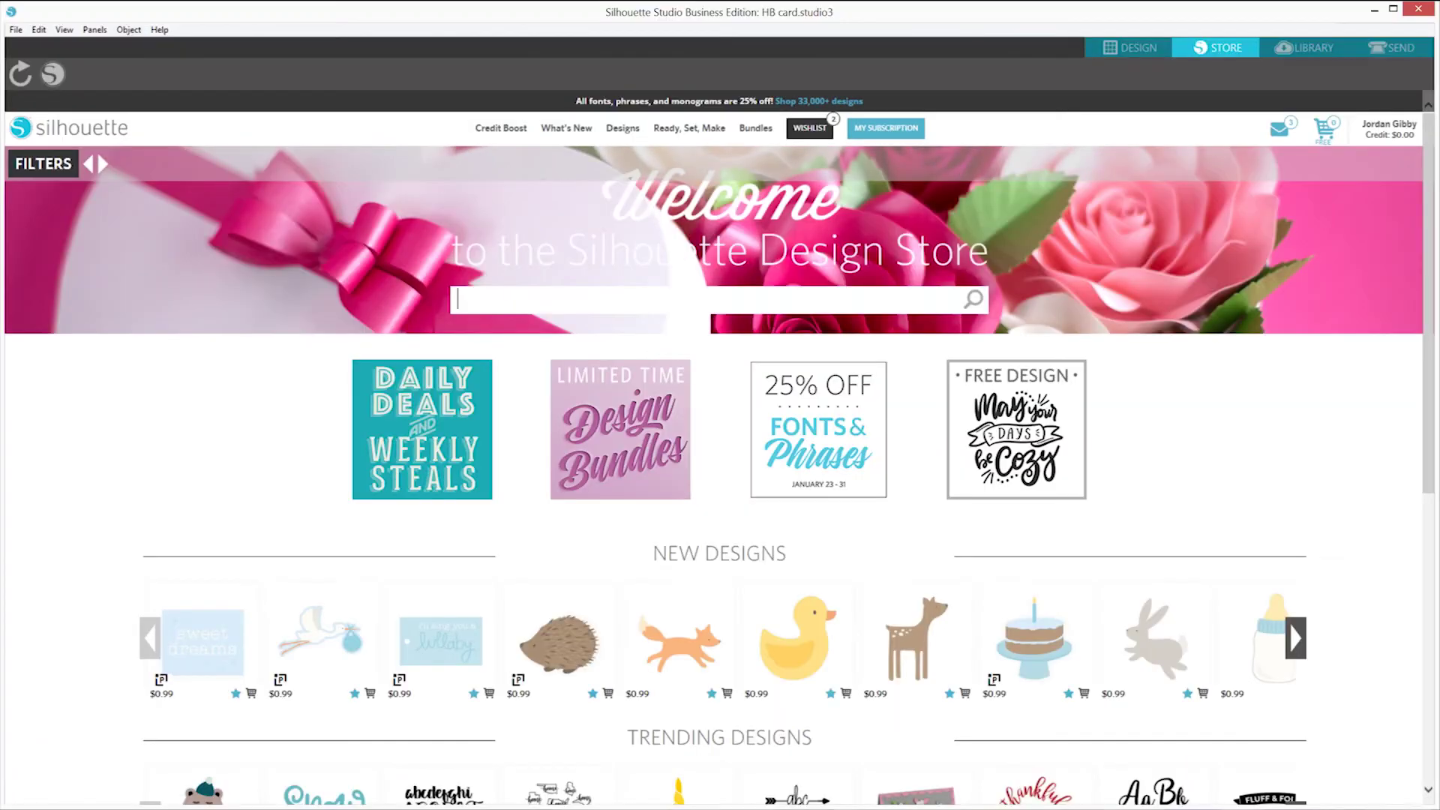
Search the store for "cupcake" and open the pink Cupcake design with a single candle.
text(cupcake)
key(Return)
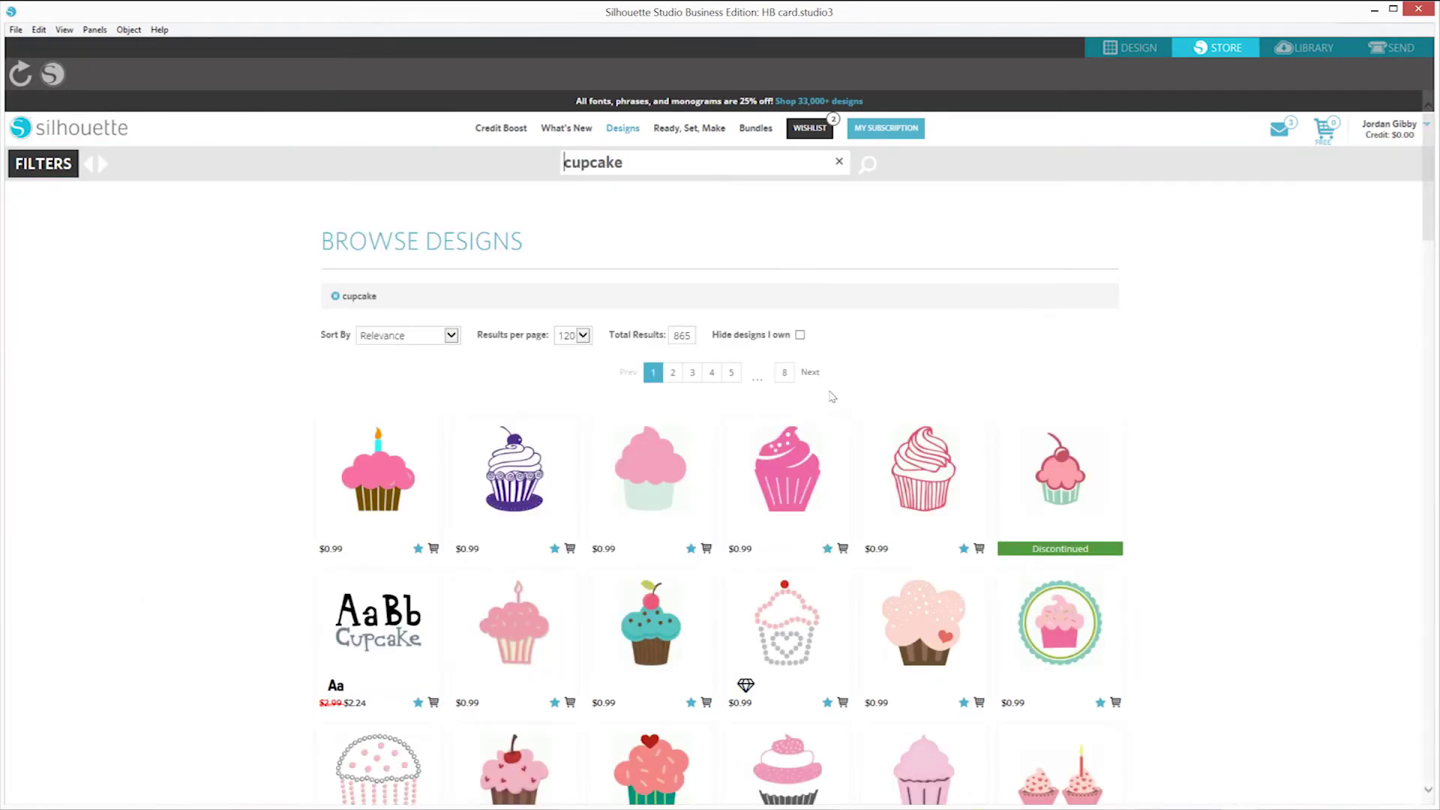
mouse_move(522, 642)
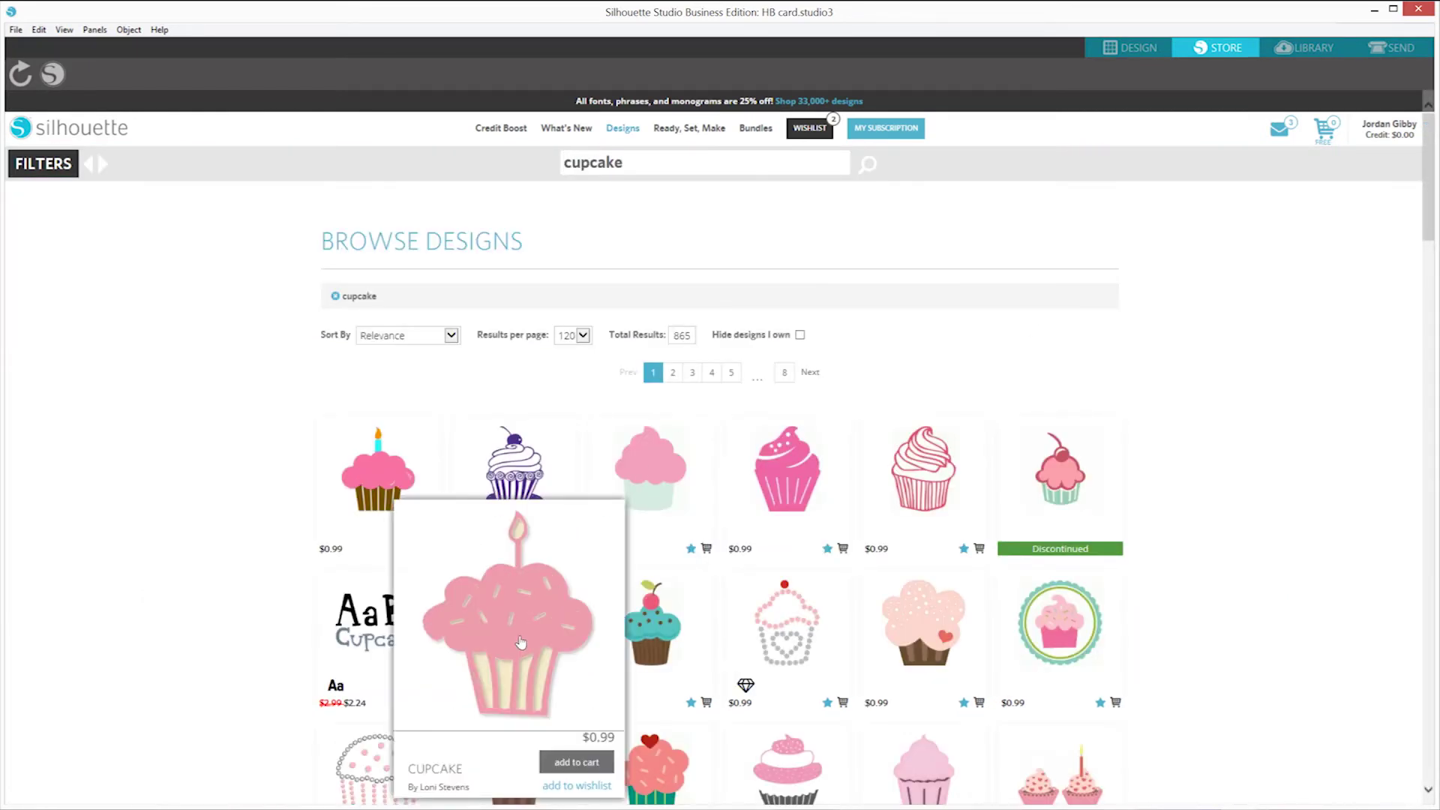
click(523, 641)
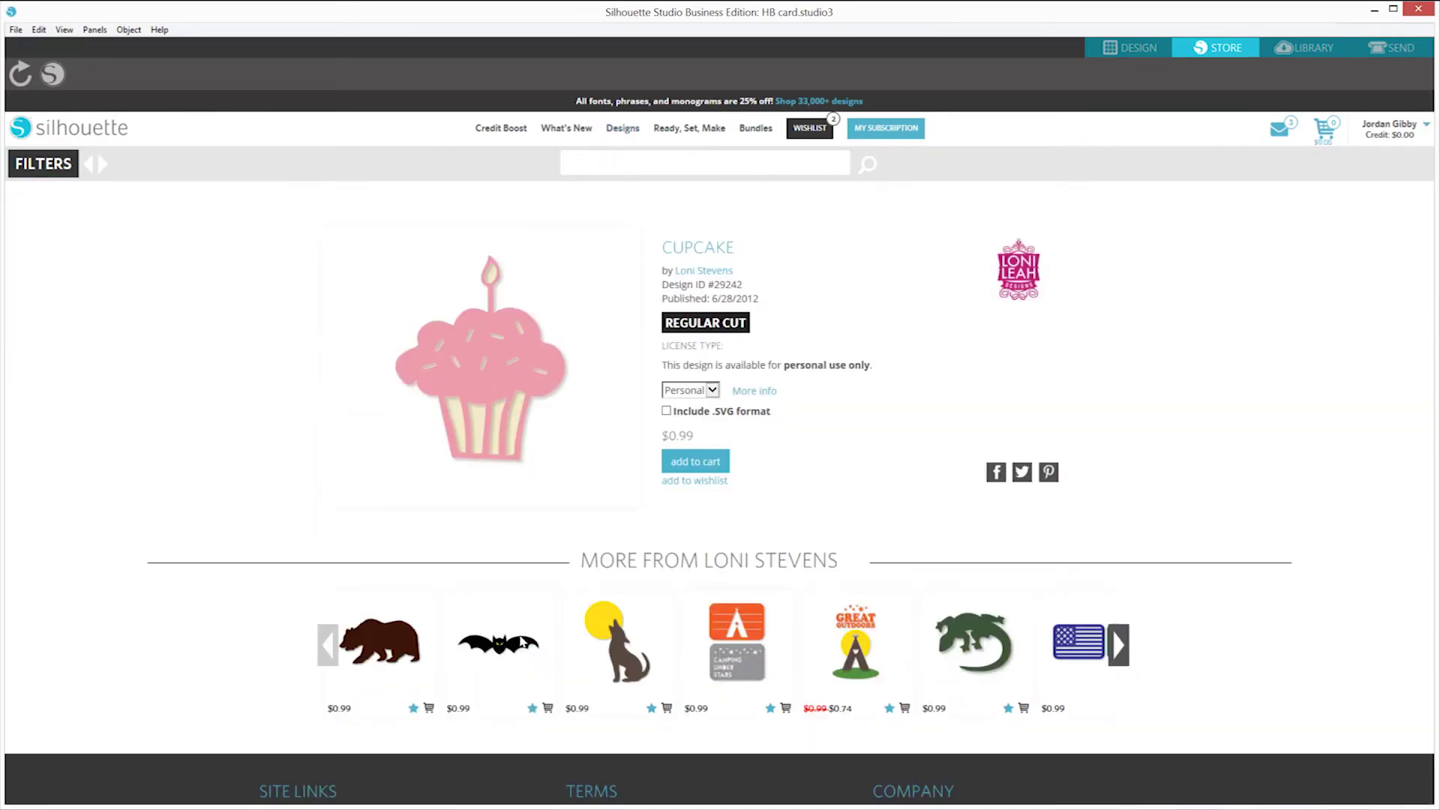